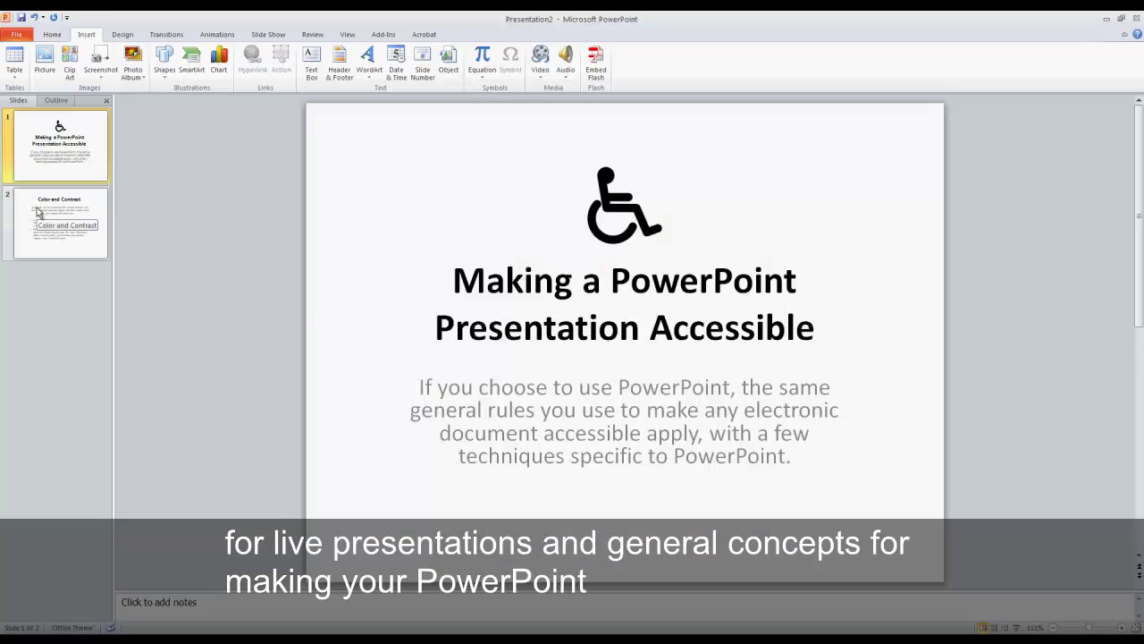
Look through the Color and Contrast slide and the example slides with bad tables, revised tables and complex images
left_click(37, 212)
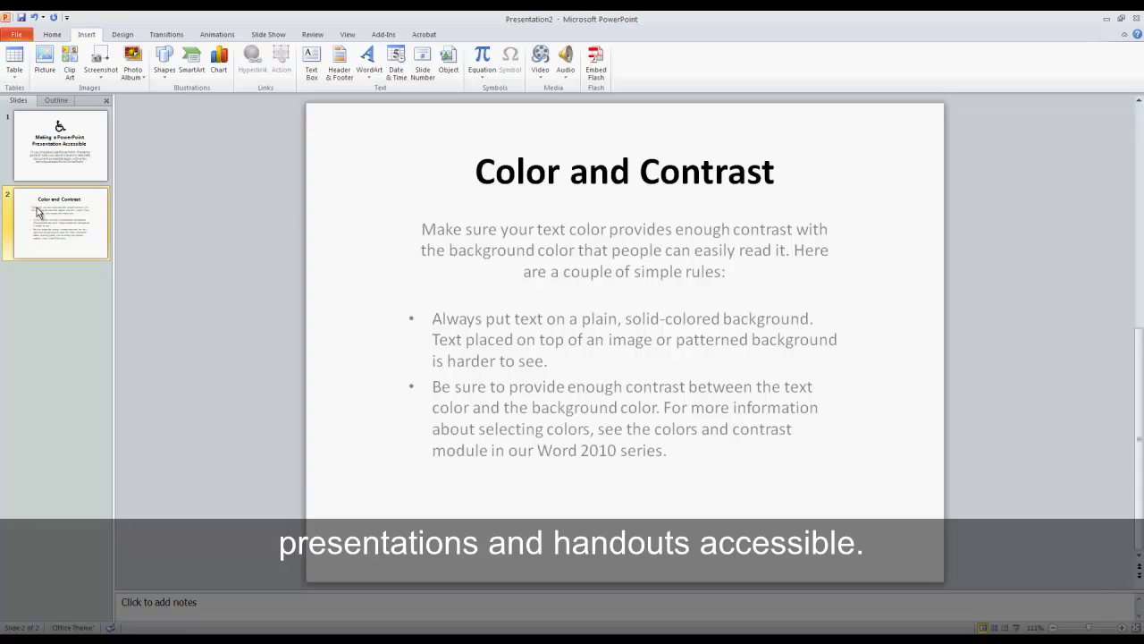
right_click(328, 279)
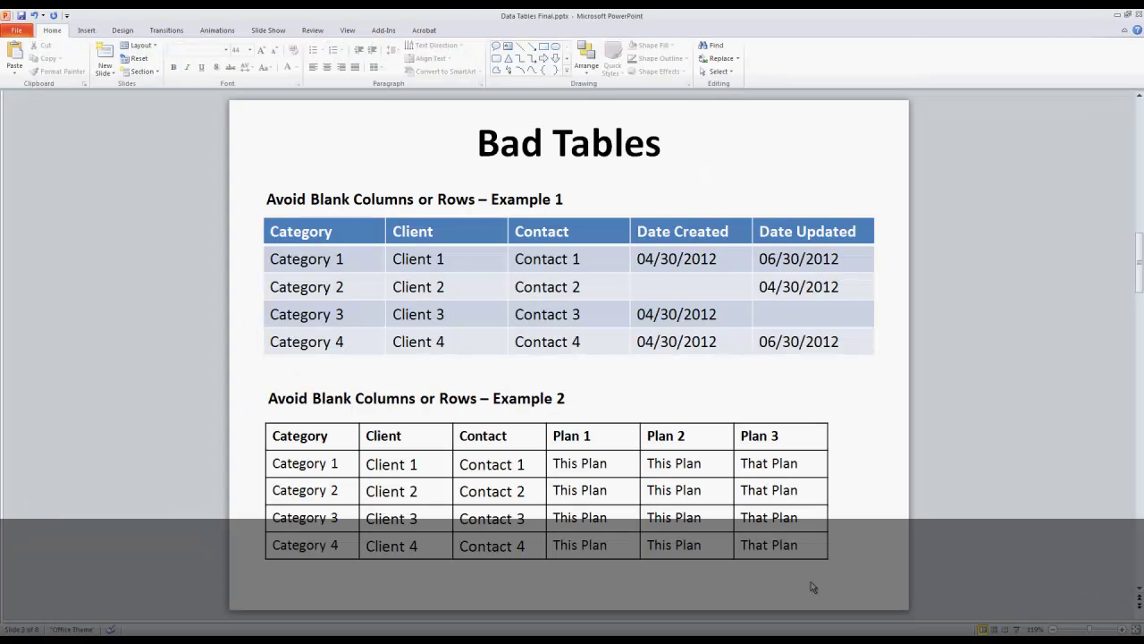
scroll(811, 581, "down", 1)
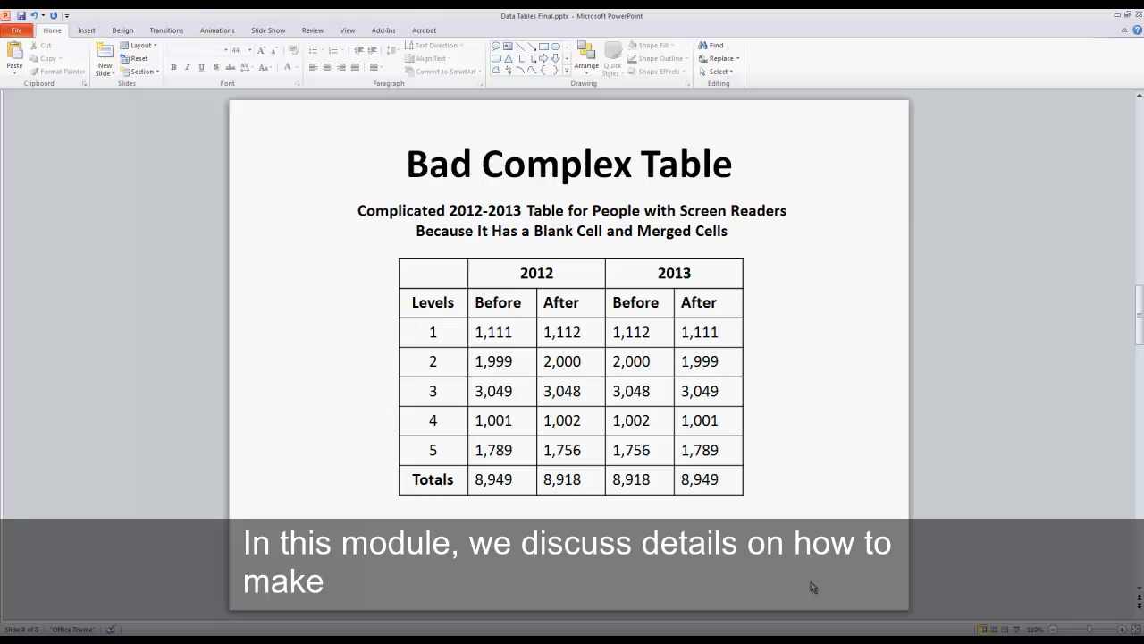
scroll(811, 581, "down", 1)
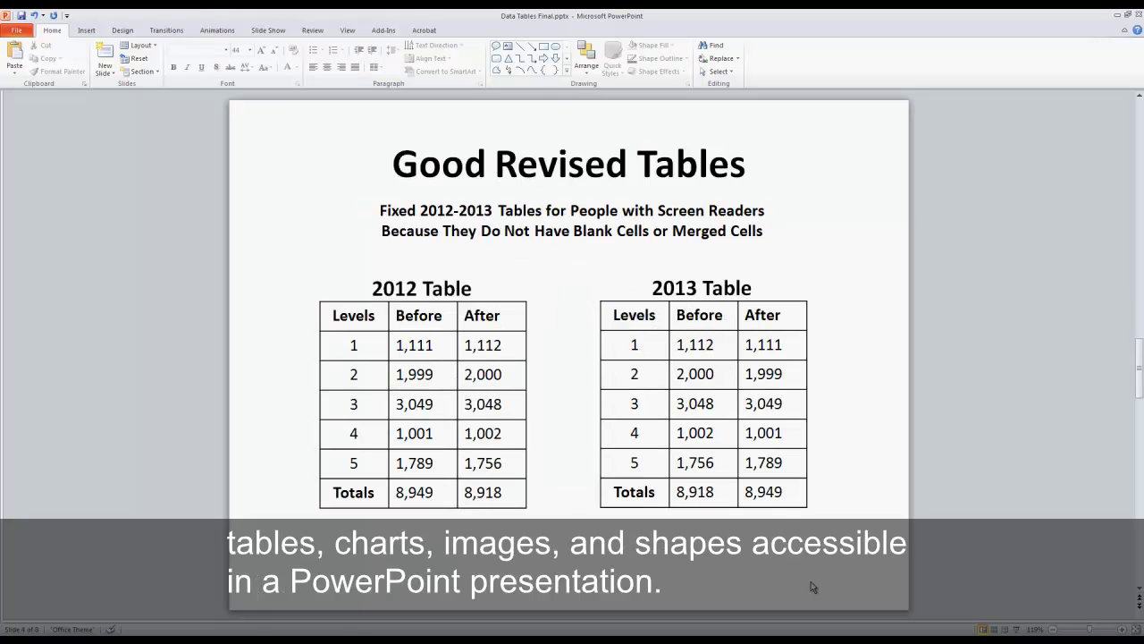
scroll(811, 581, "down", 1)
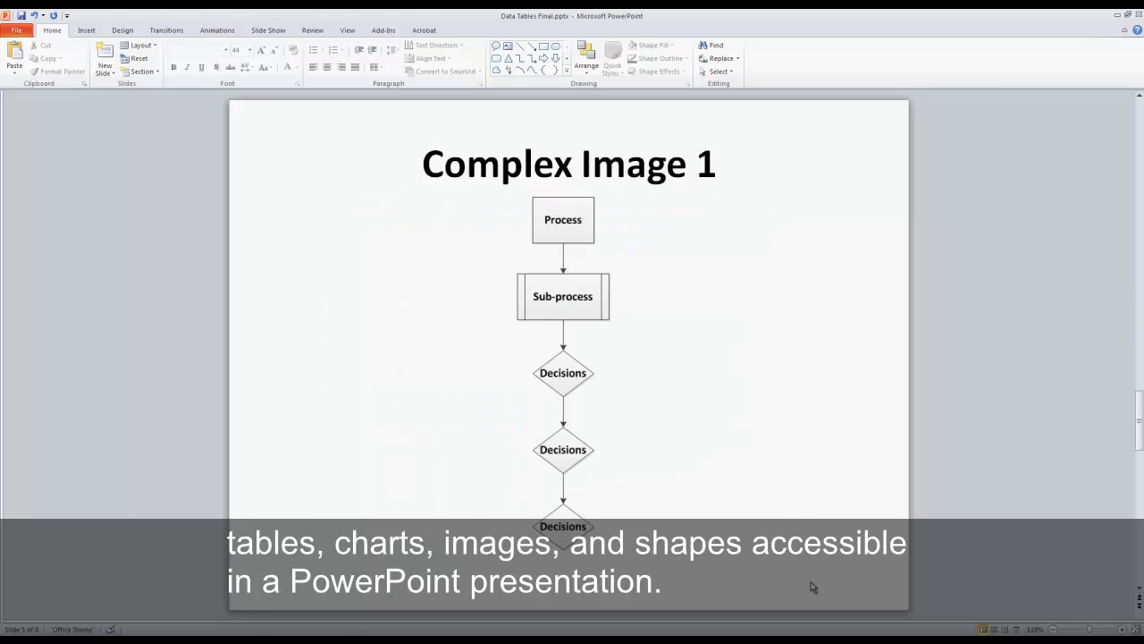
scroll(811, 587, "down", 1)
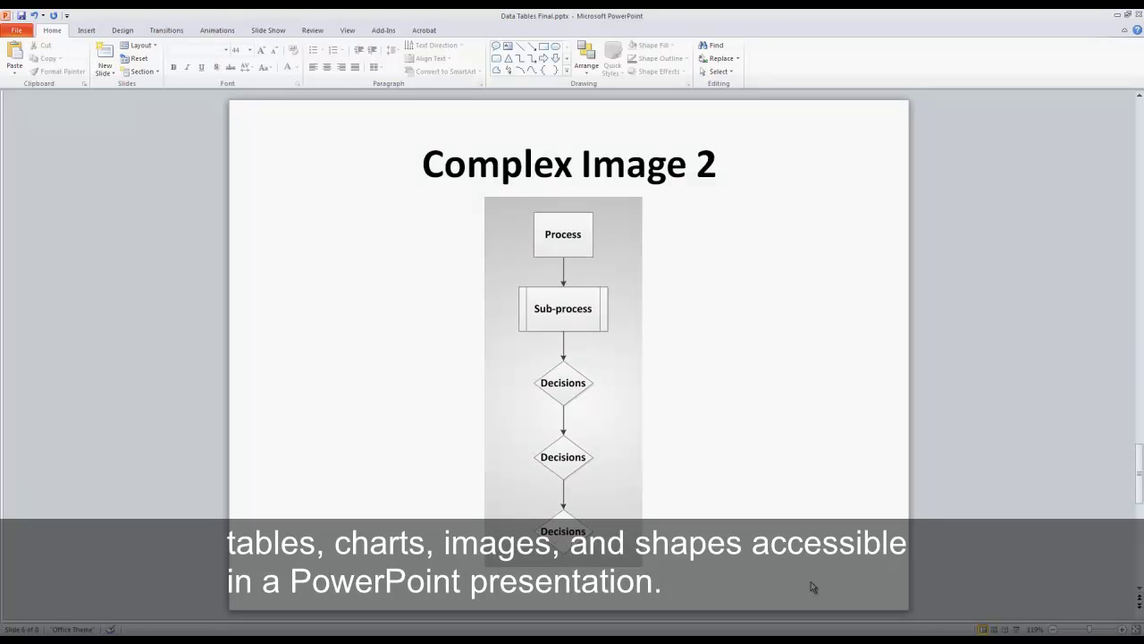
scroll(811, 582, "down", 1)
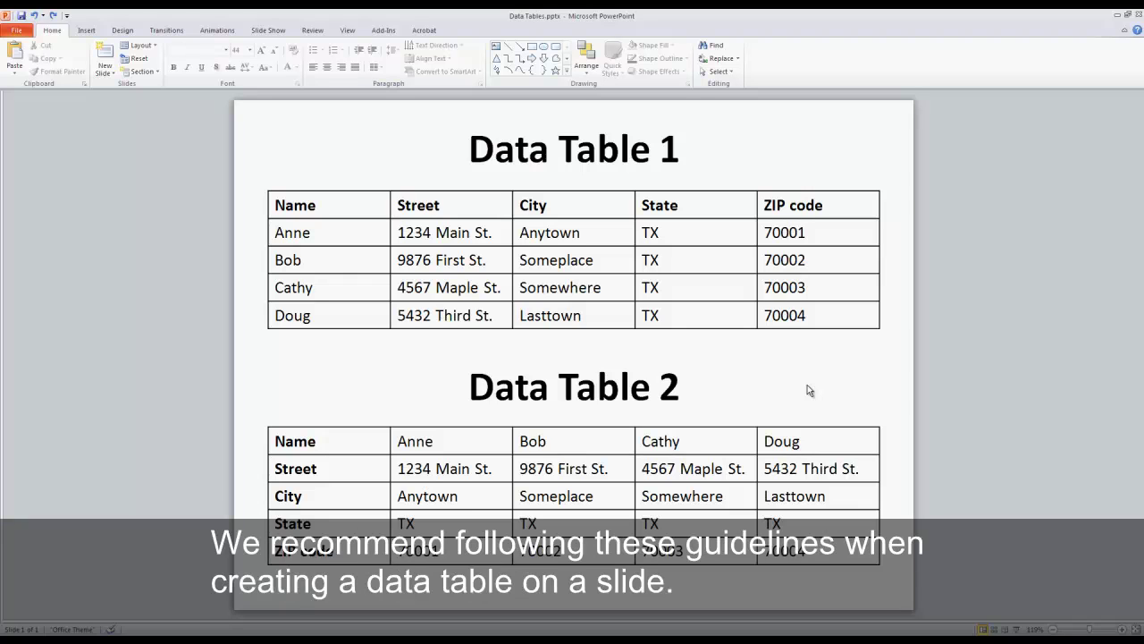
Add a Title and Content slide and insert a table with 5 columns and 5 rows on it
left_click(109, 72)
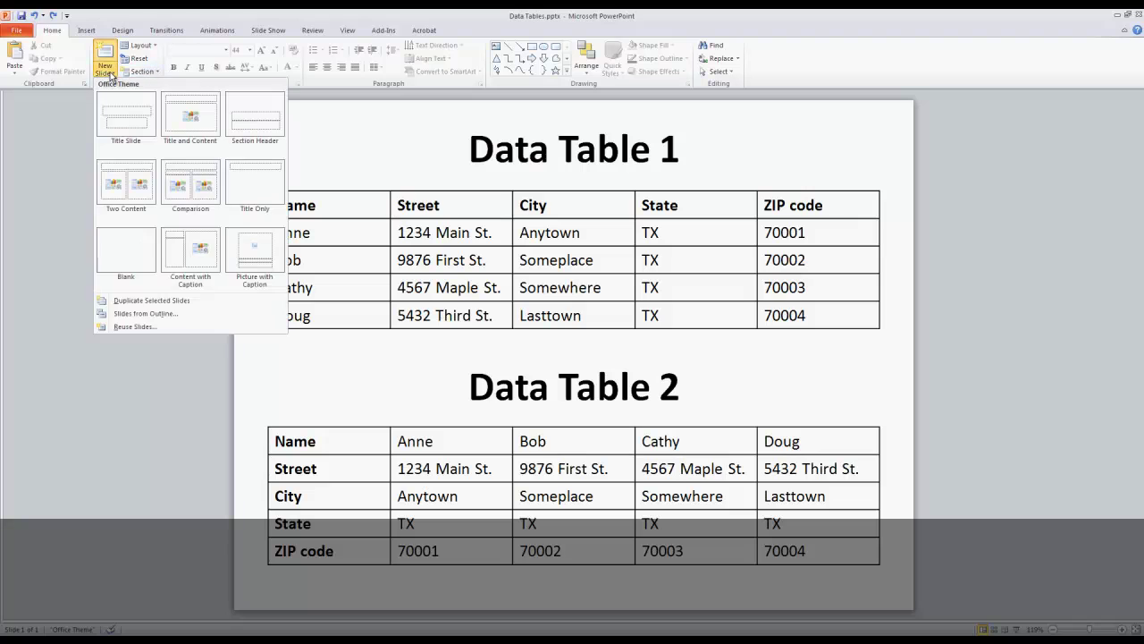
left_click(170, 124)
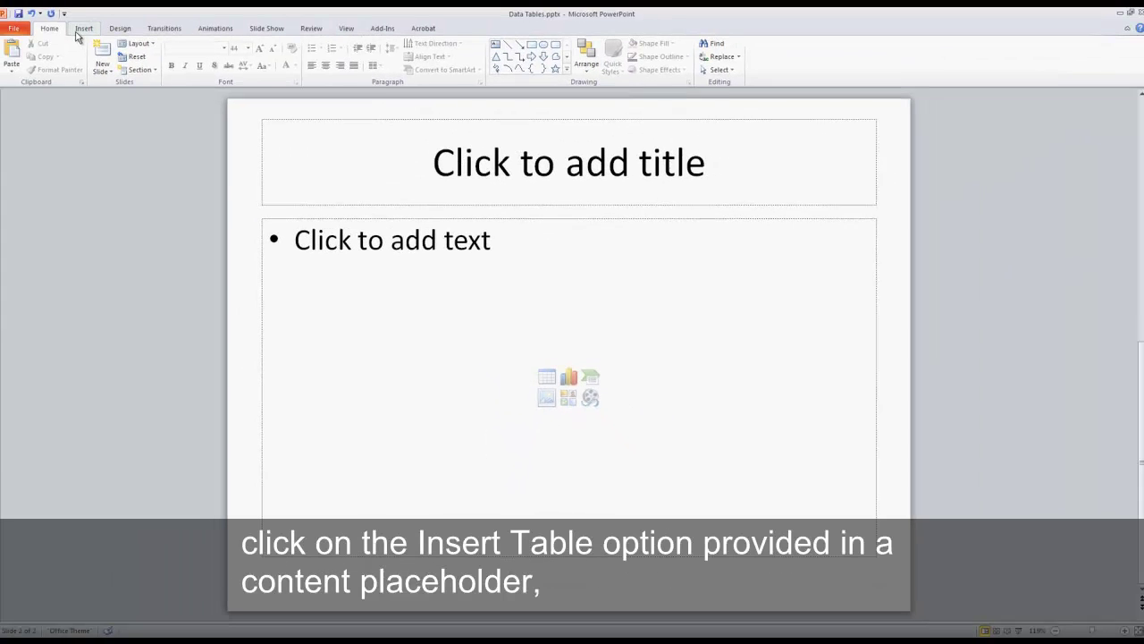
left_click(83, 29)
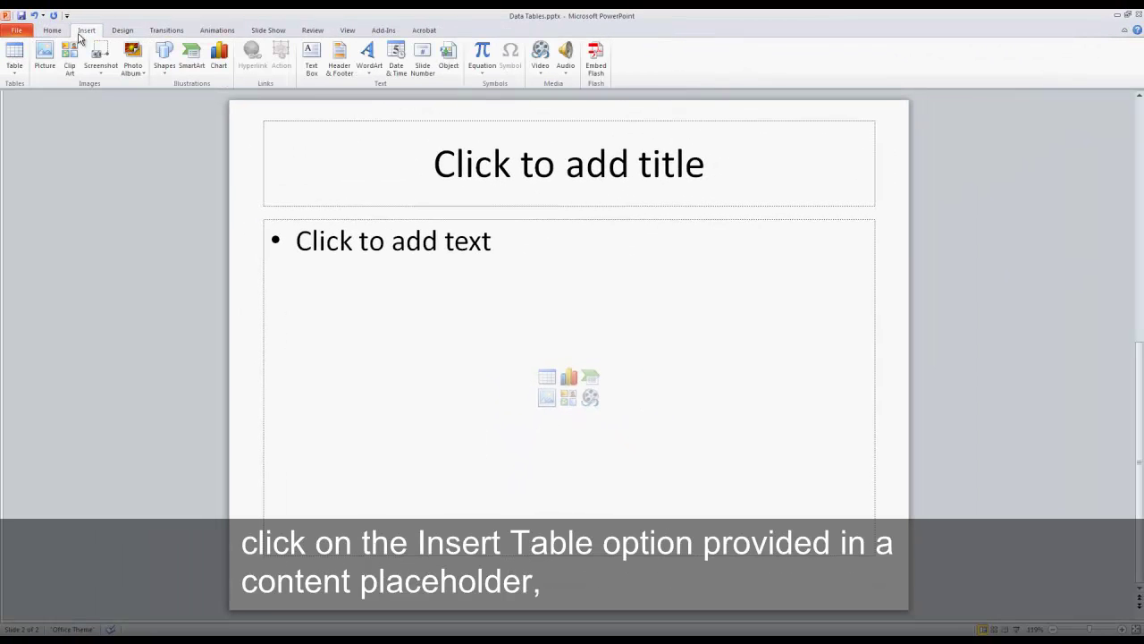
left_click(15, 64)
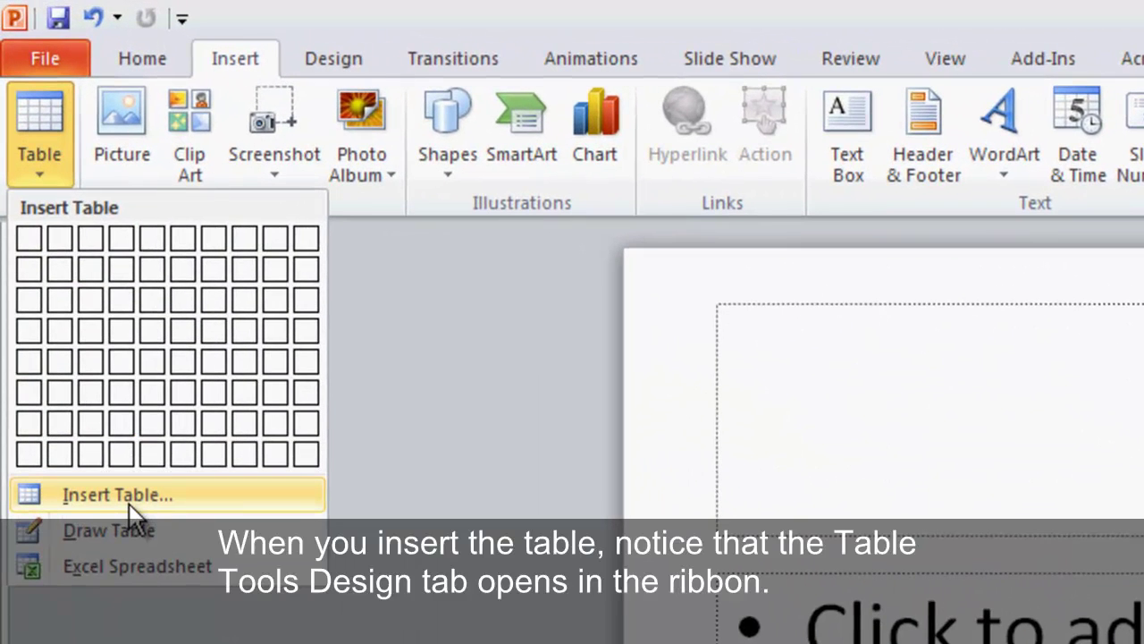
left_click(134, 494)
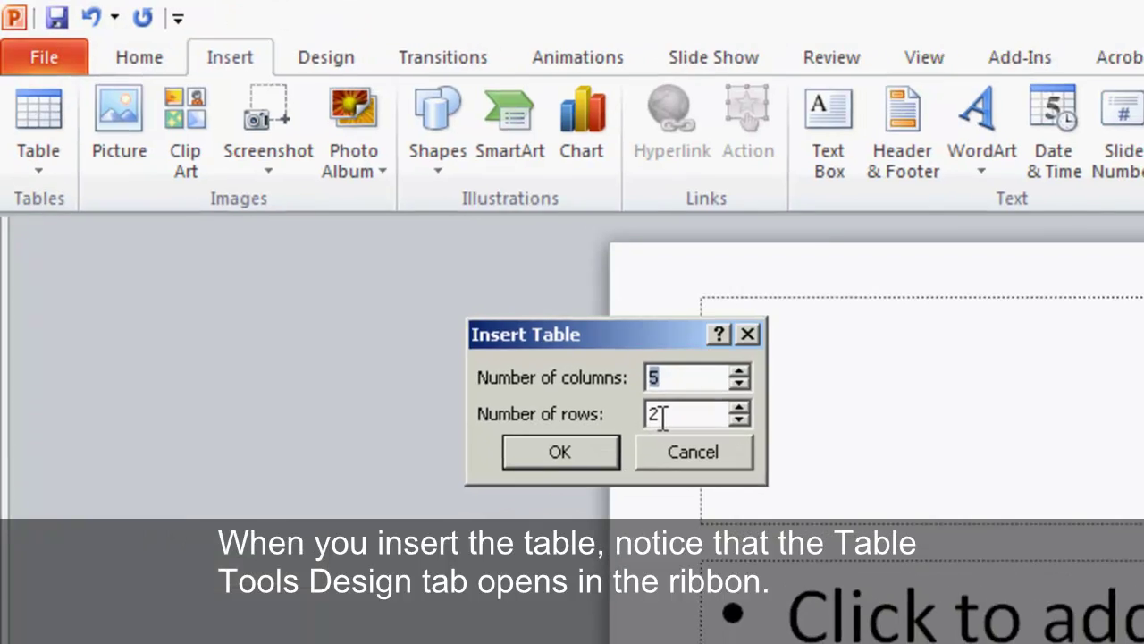
double_click(661, 418)
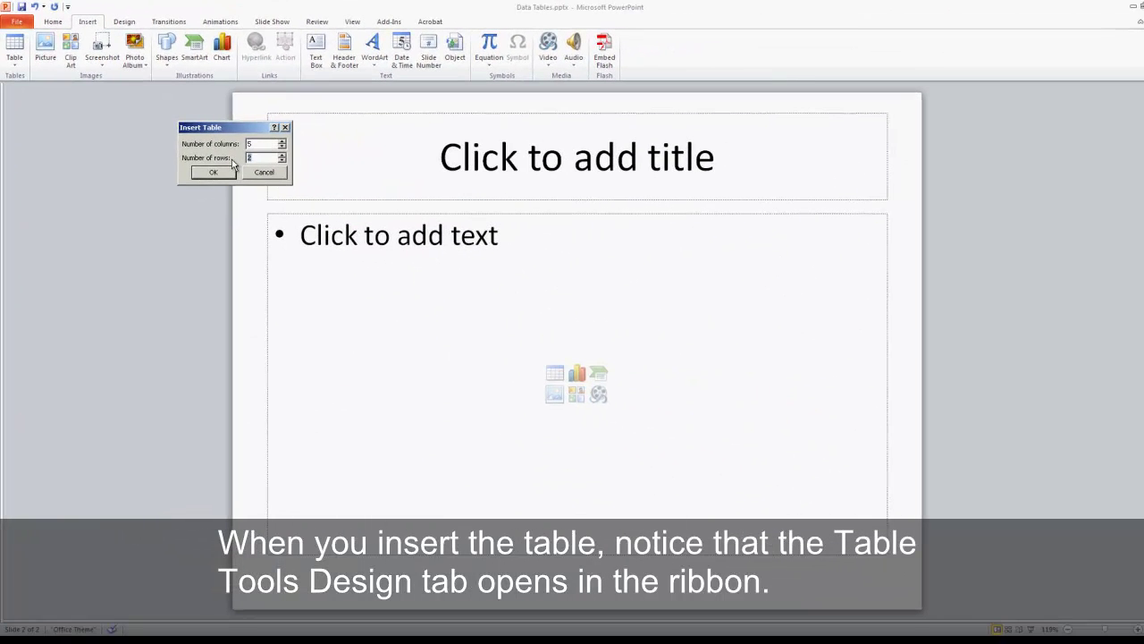
type("5")
left_click(230, 172)
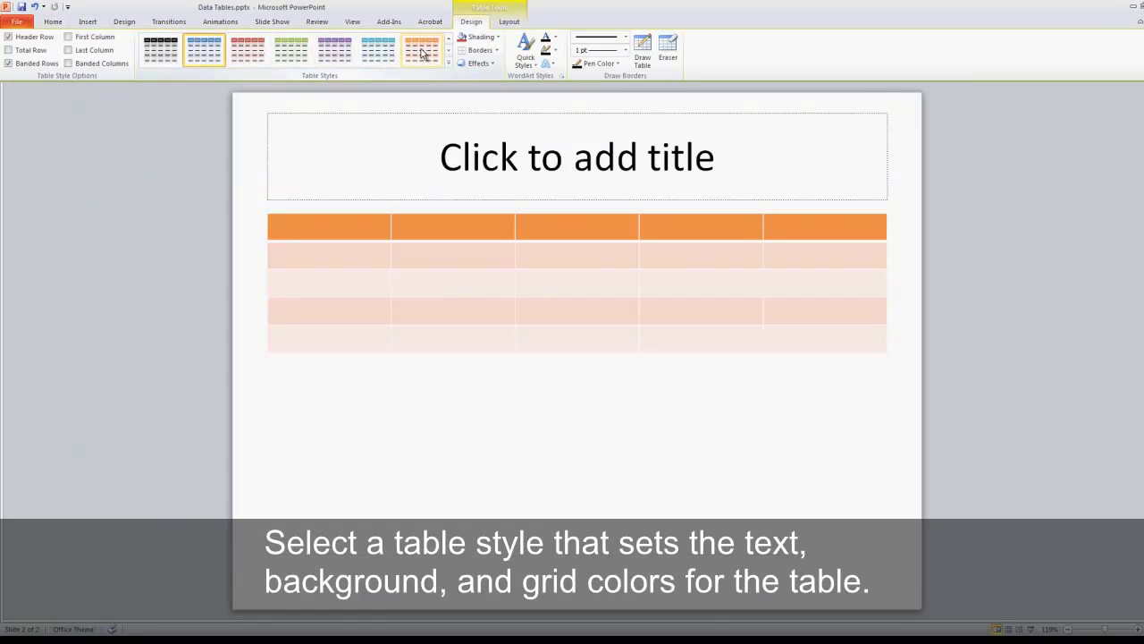
Apply the "No Style, Table Grid" table style to the new table
left_click(449, 63)
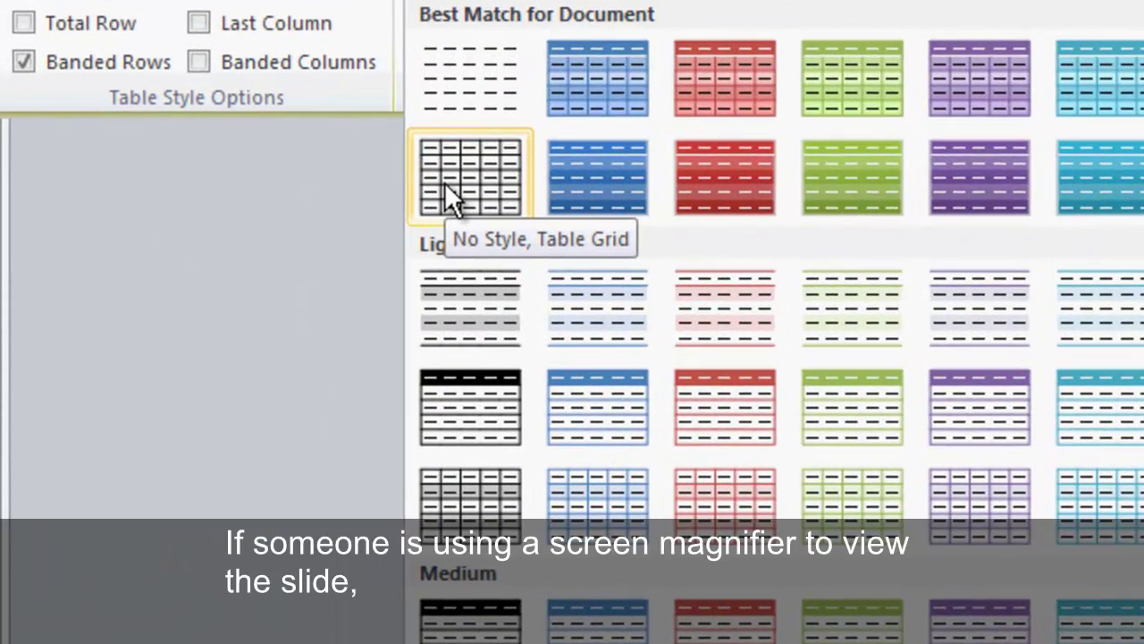
left_click(444, 183)
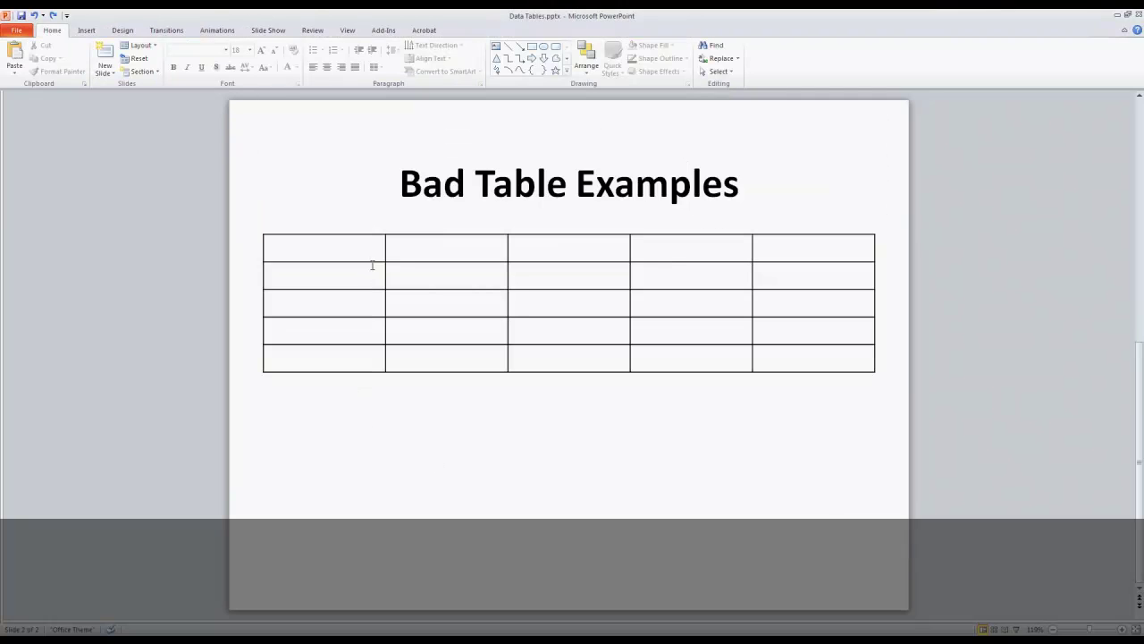
left_click(370, 257)
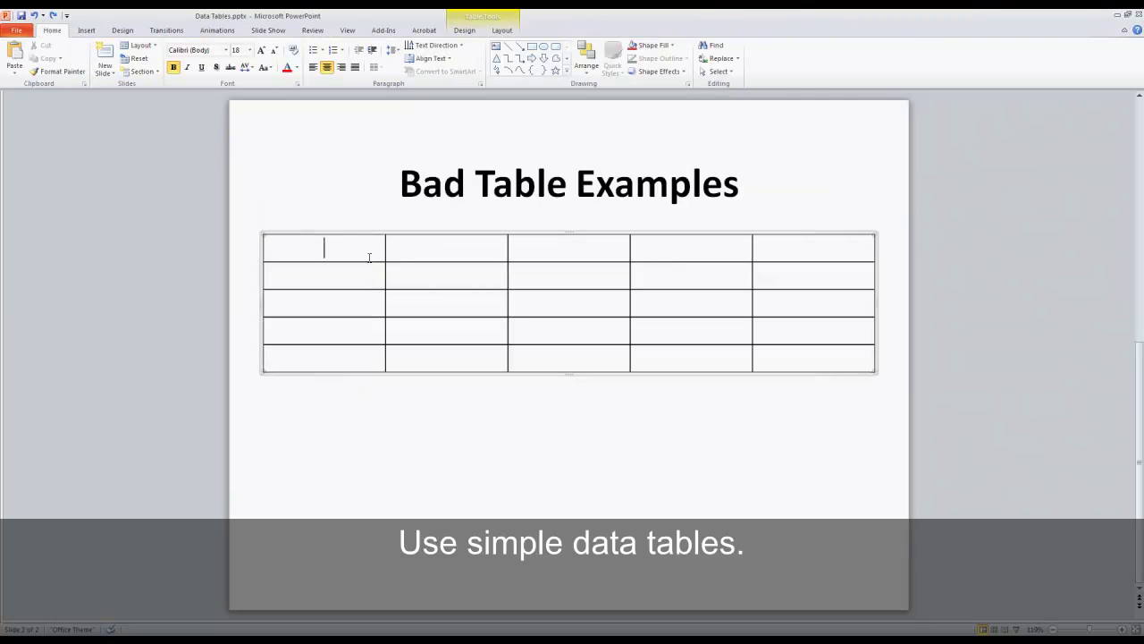
left_click(410, 251, "shift")
right_click(444, 251)
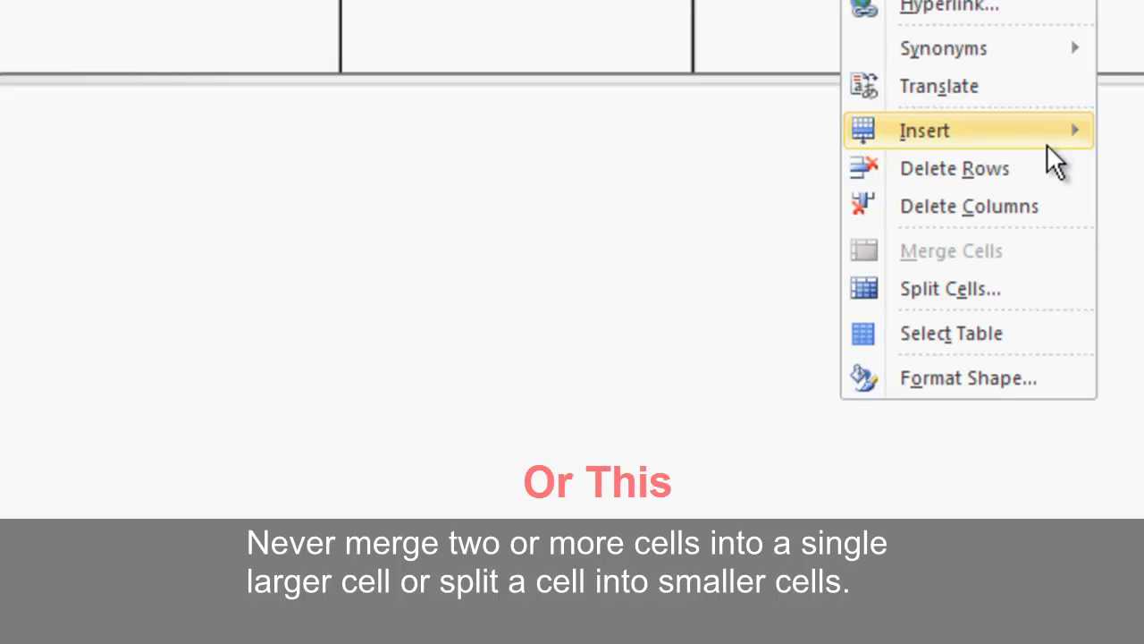
left_click(1014, 296)
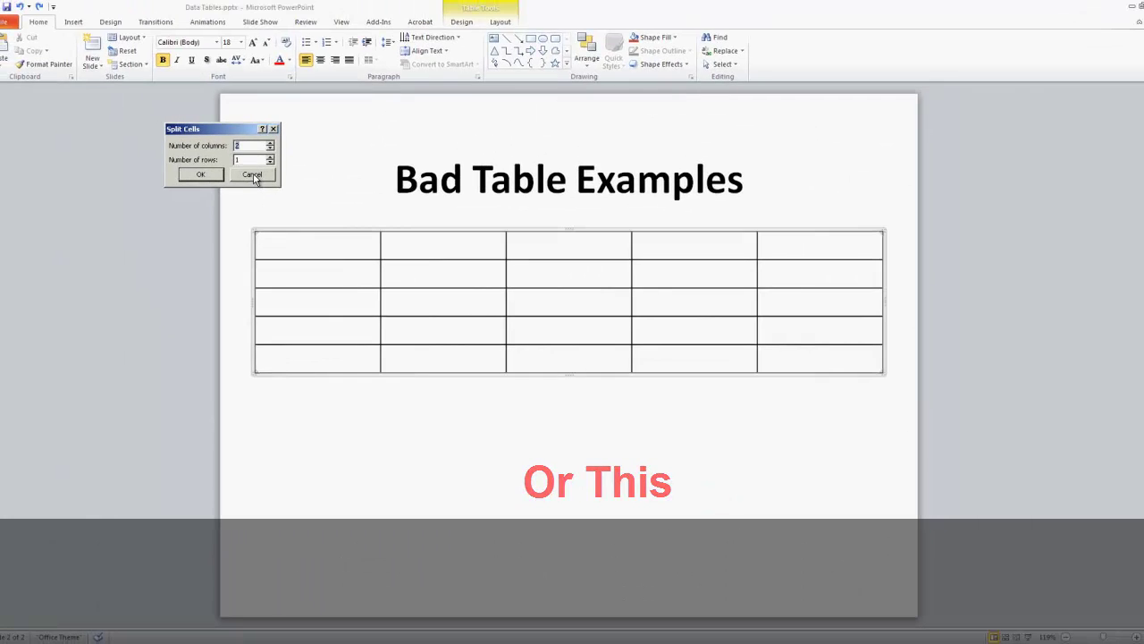
left_click(232, 125)
Merge all five cells of the table's first row and enter "Too Complicated" in the merged cell
left_click_drag(330, 199, 719, 187)
left_click_drag(679, 232, 791, 230)
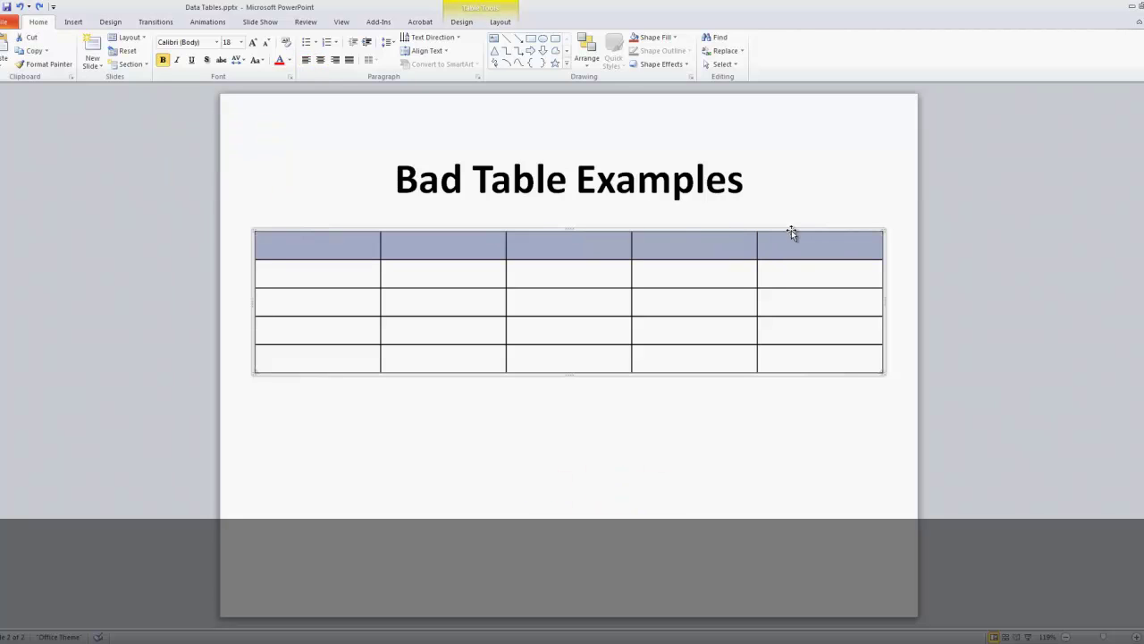
right_click(793, 243)
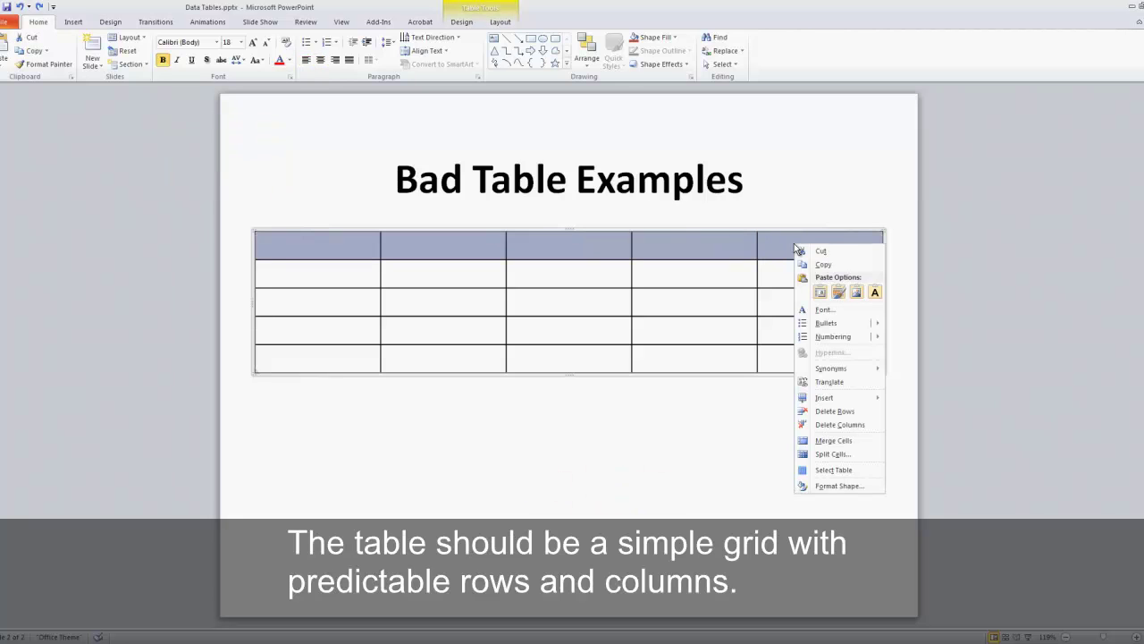
left_click(831, 438)
left_click(483, 241)
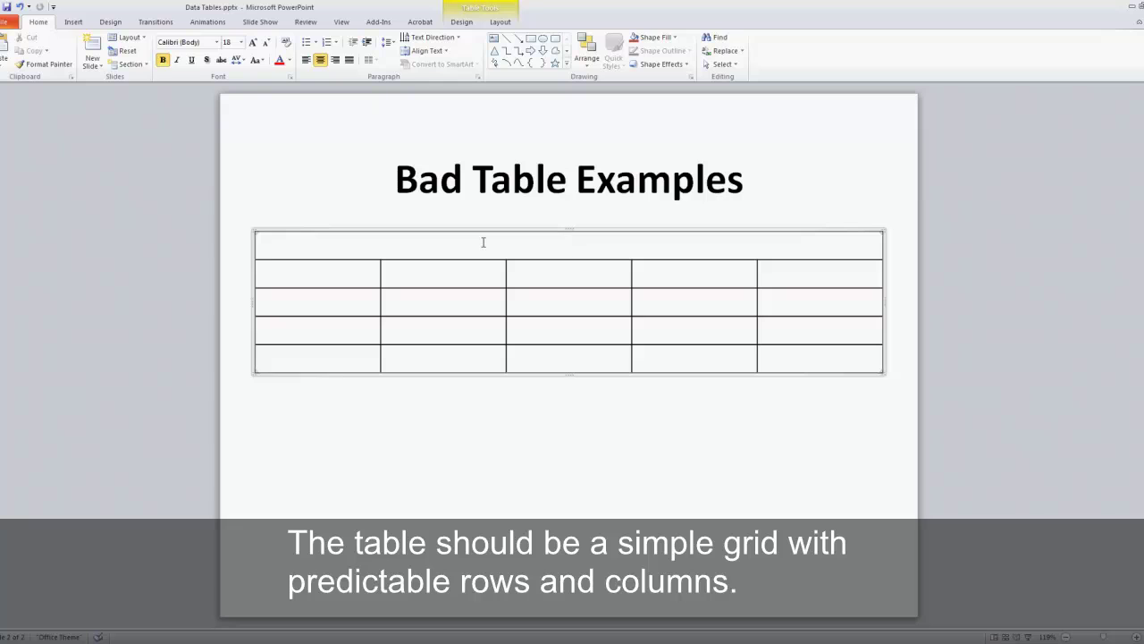
type("Too Co")
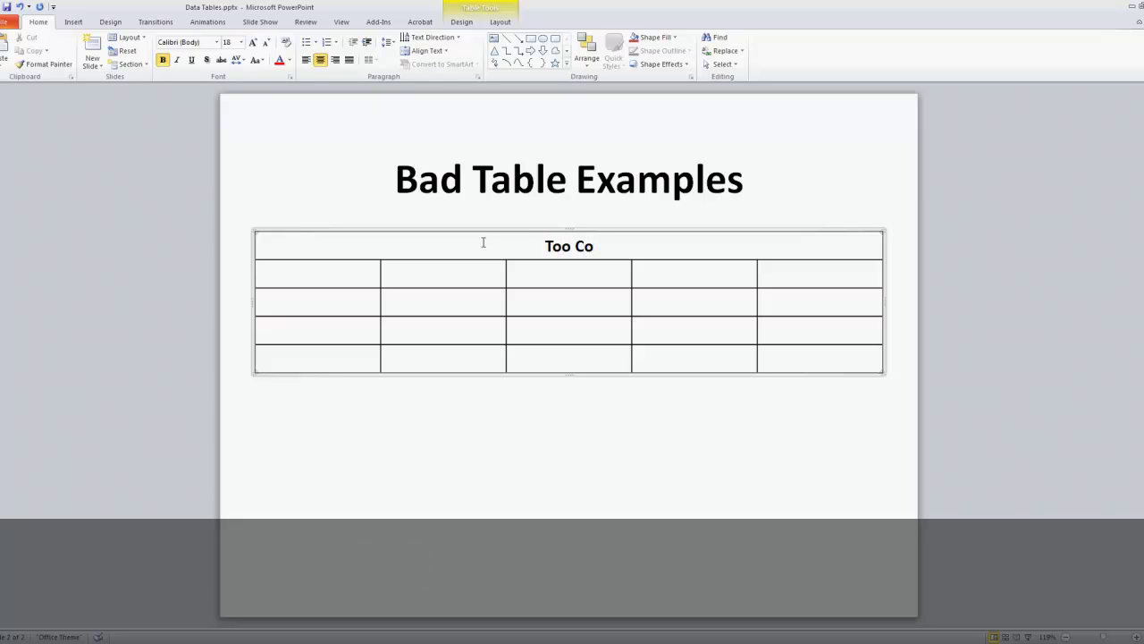
type("mplicated")
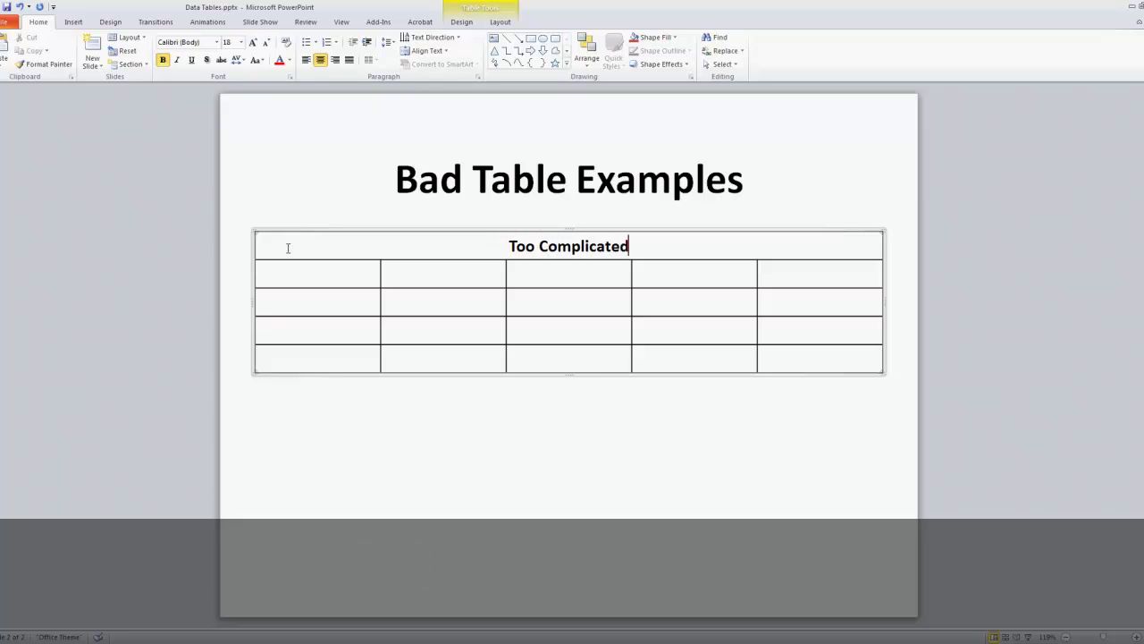
Merge the first two cells of the table's second row and enter "Don't Do" in the merged cell
left_click_drag(313, 268, 402, 275)
right_click(402, 275)
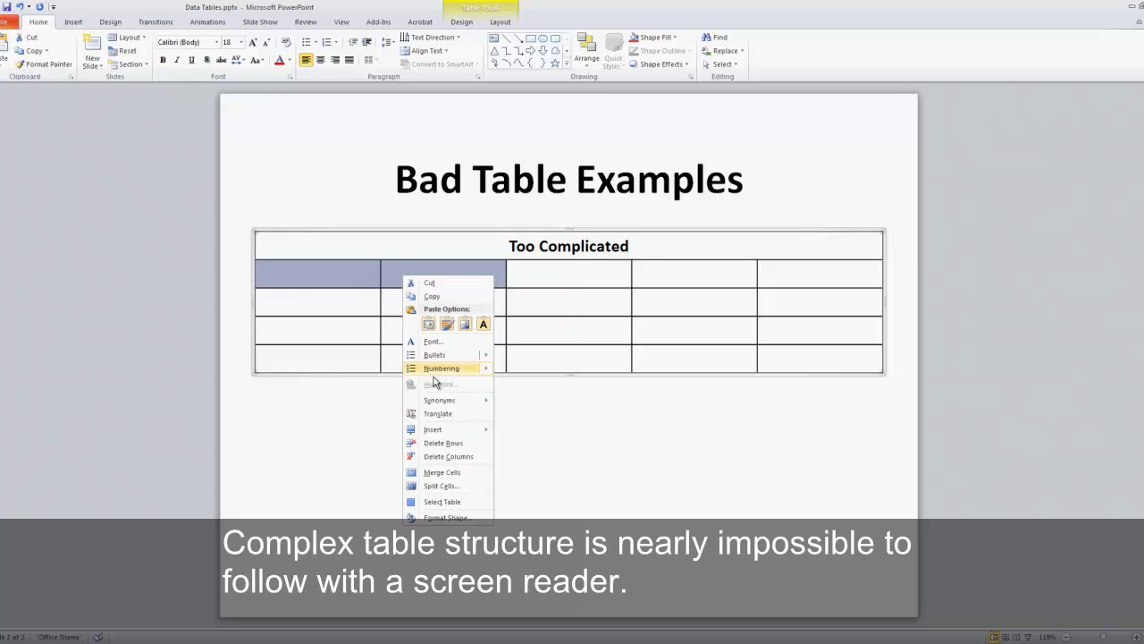
left_click(441, 476)
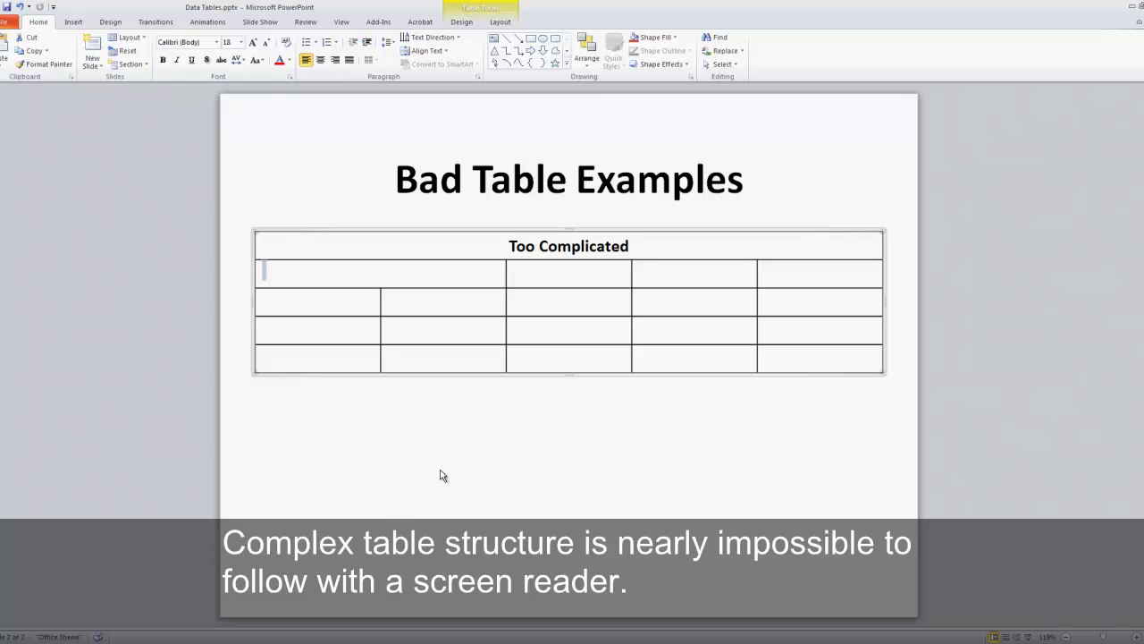
type("Don't Do")
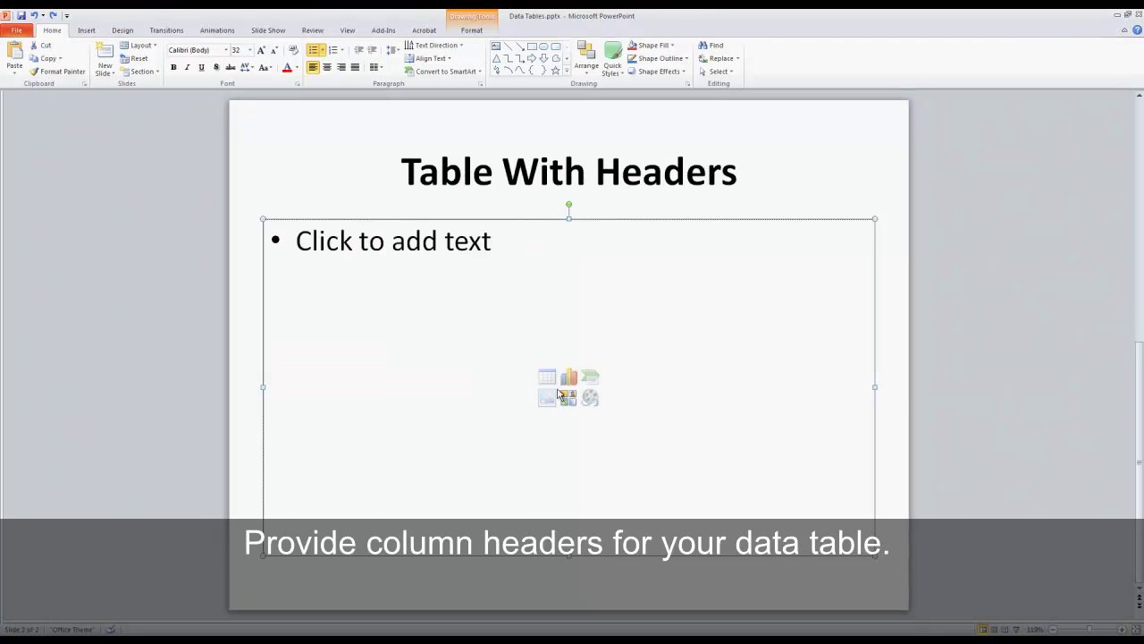
Insert a table with 5 columns and 5 rows in the content placeholder of the "Table With Headers" slide
left_click(546, 377)
double_click(599, 327)
type("5")
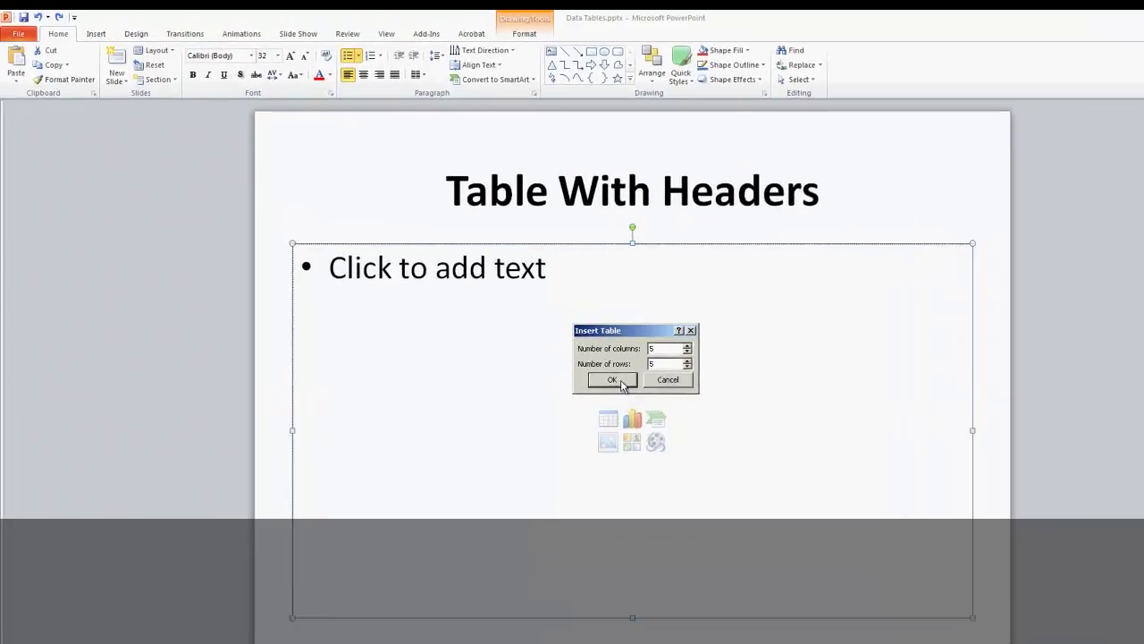
left_click(622, 382)
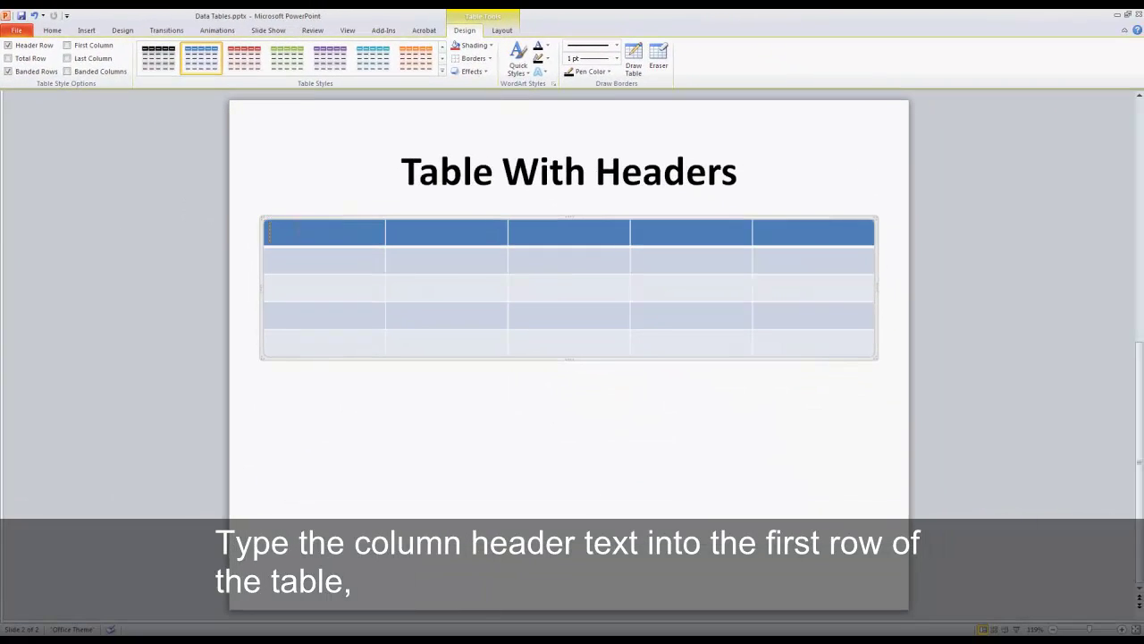
Fill the table's header row with the column headers Name, Address, City, State and ZIP Code
type("Name")
left_click(410, 232)
type("Add")
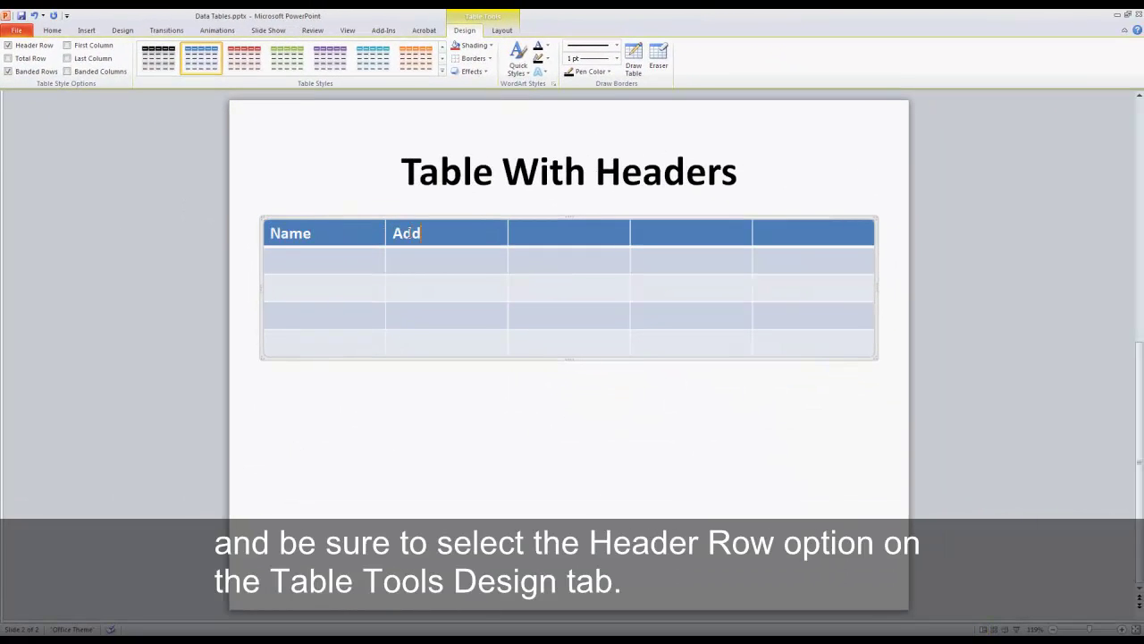
type("res")
type("City")
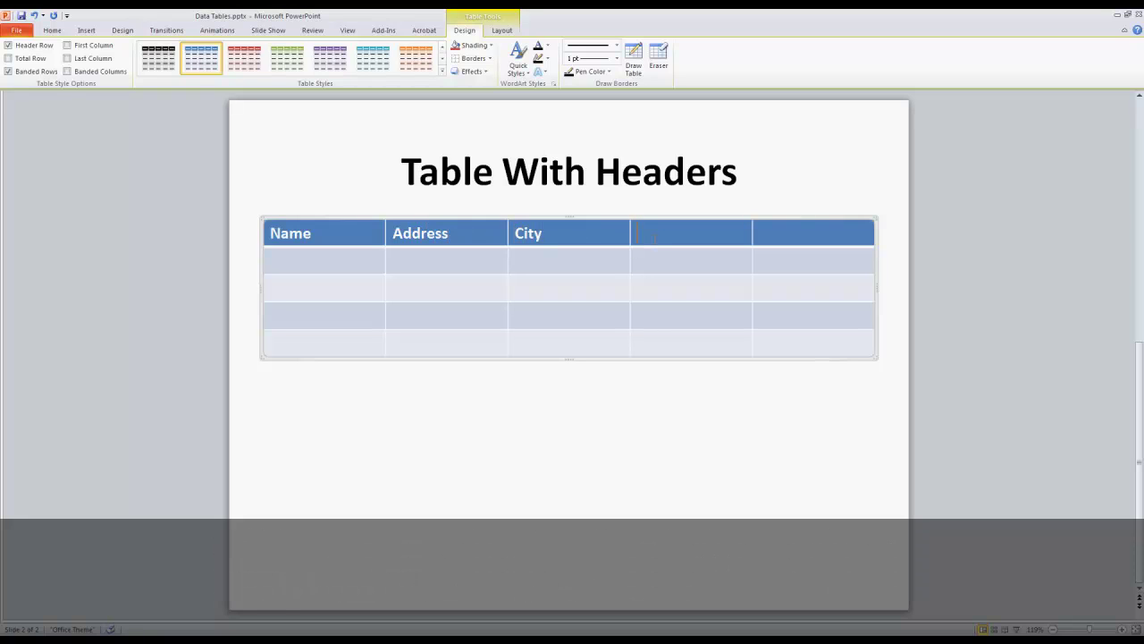
type("Stat")
left_click(775, 233)
type("ZIP Code")
key("Escape")
key("Escape")
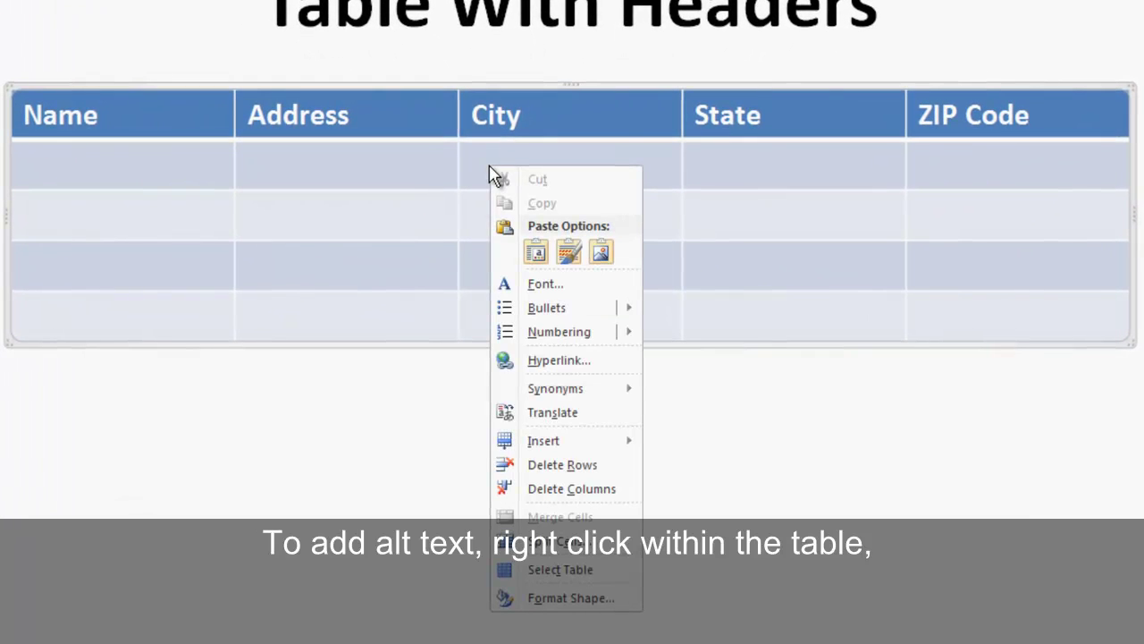
Give the table on the "Table With Headers" slide the alt text description "This is a table of names and addresses"
left_click(546, 597)
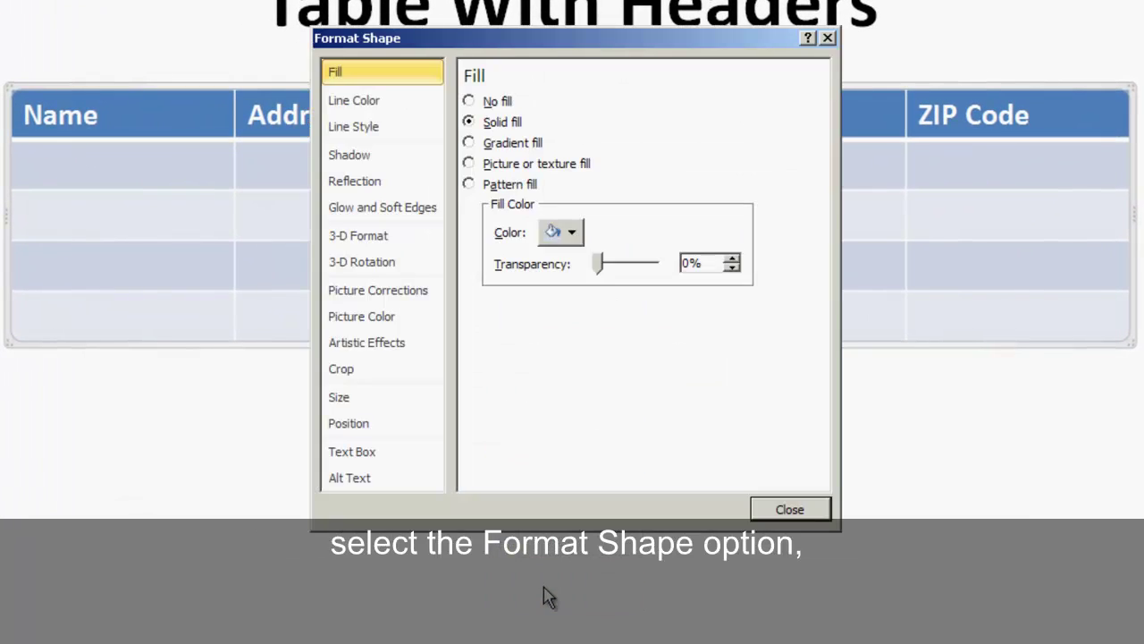
left_click(349, 481)
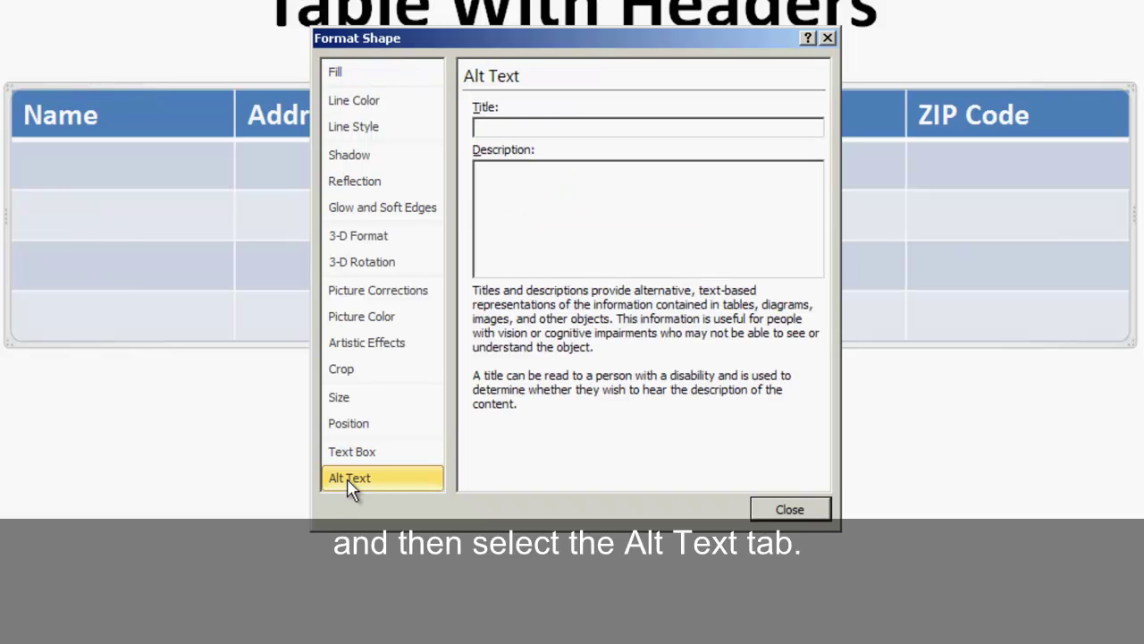
left_click(510, 205)
type("Th")
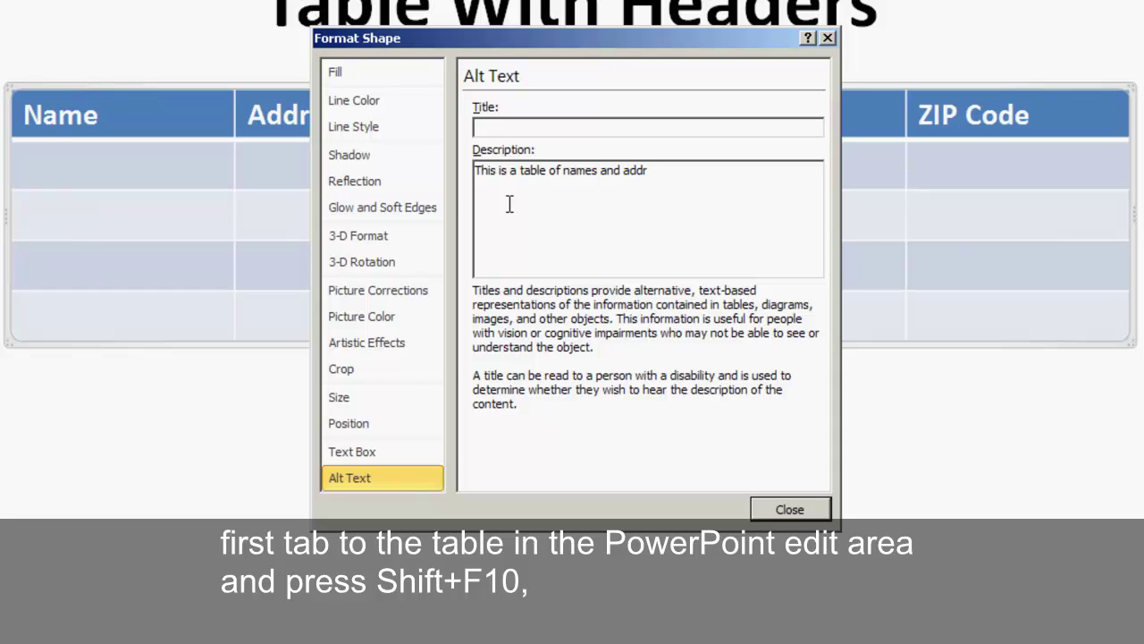
type("esses")
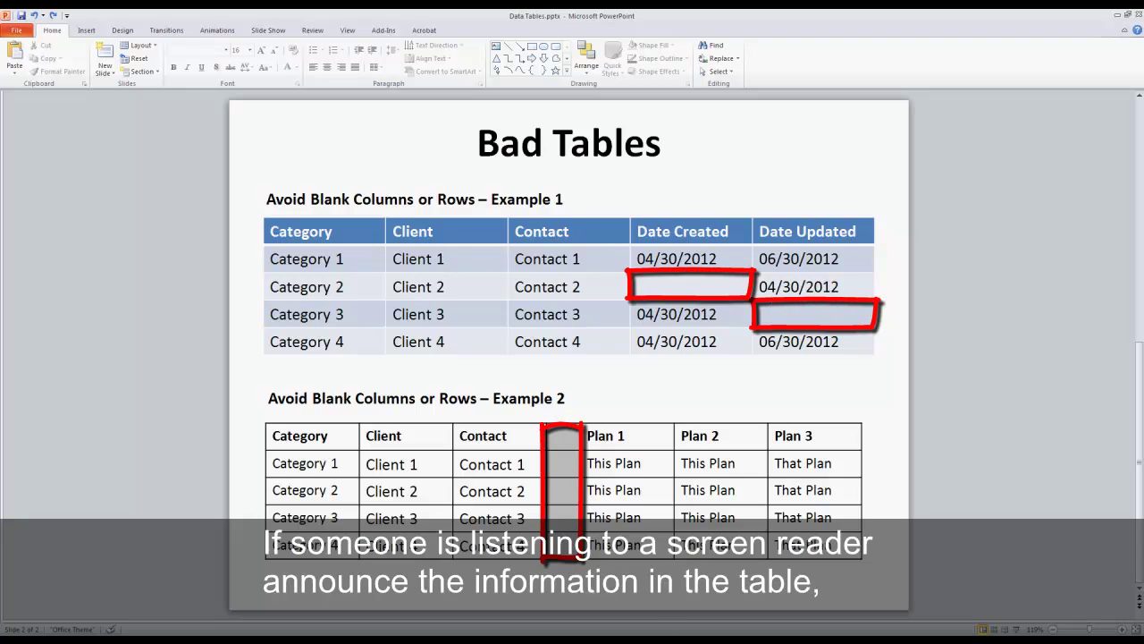
Delete the blank column between Contact and Plan 1 in the Example 2 table on the "Bad Tables" slide
left_click_drag(564, 435, 564, 545)
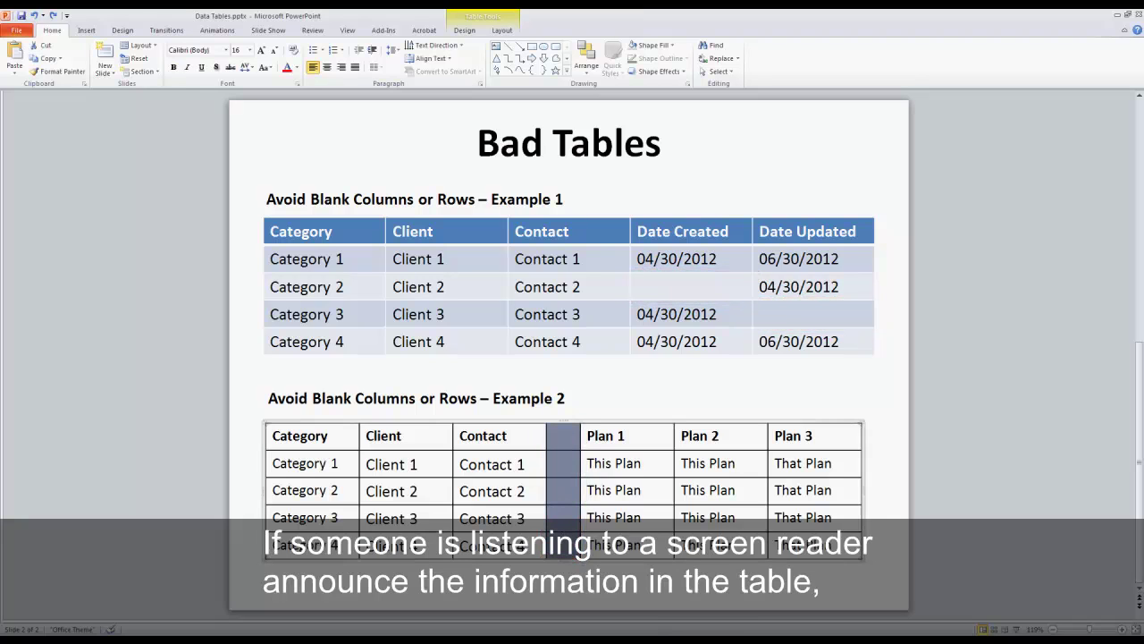
right_click(564, 547)
left_click(604, 476)
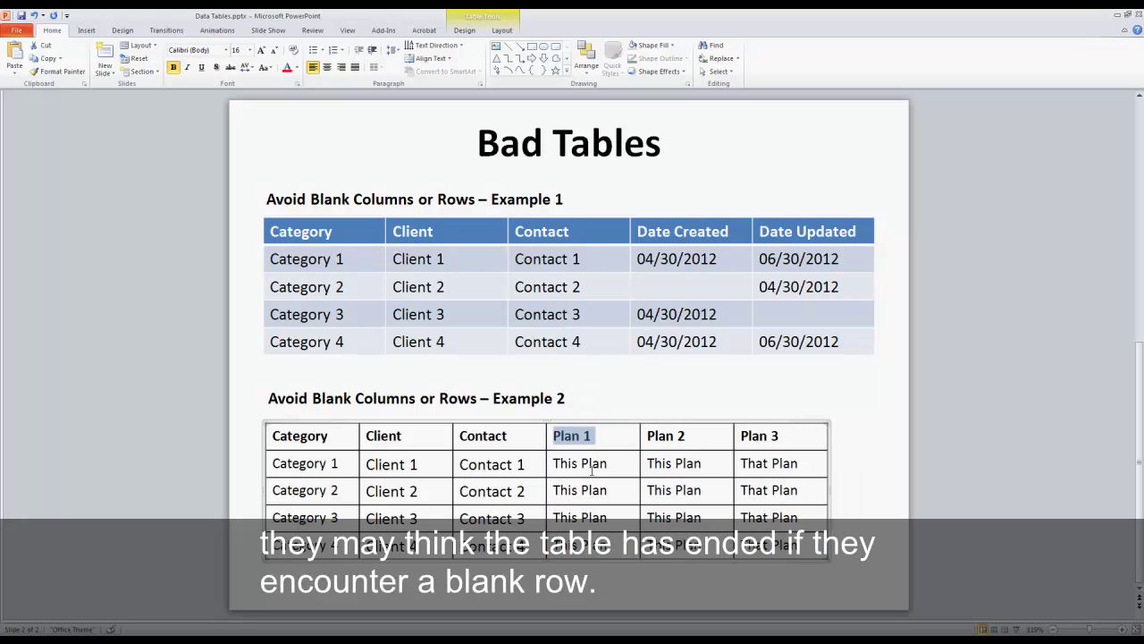
Select the whole Example 2 table and adjust the height of its rows
left_click(518, 422)
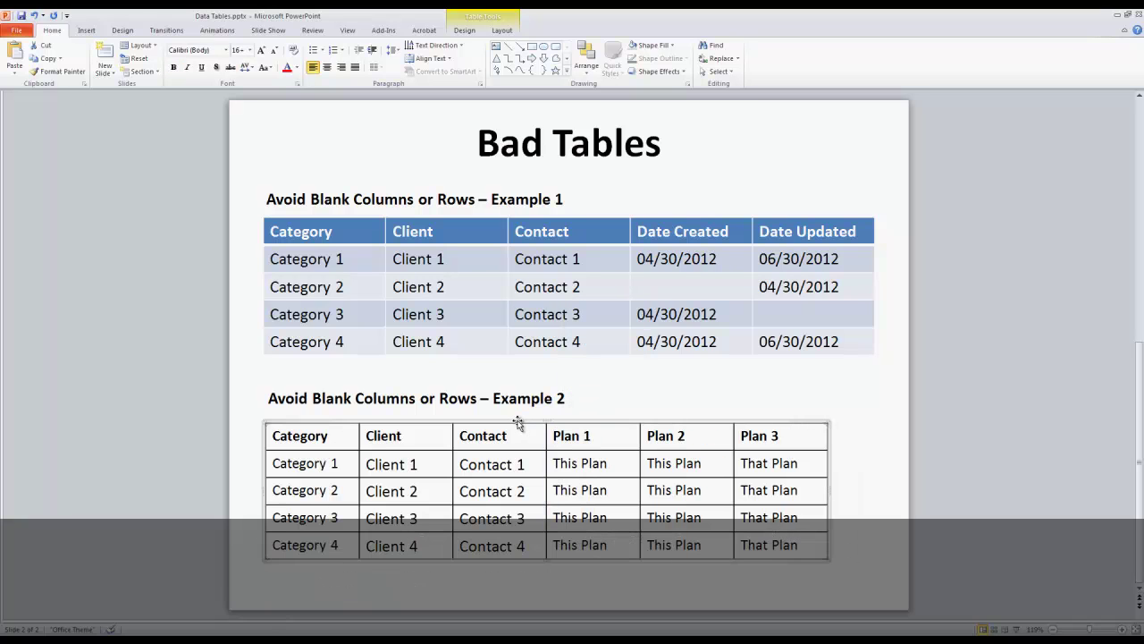
left_click(503, 33)
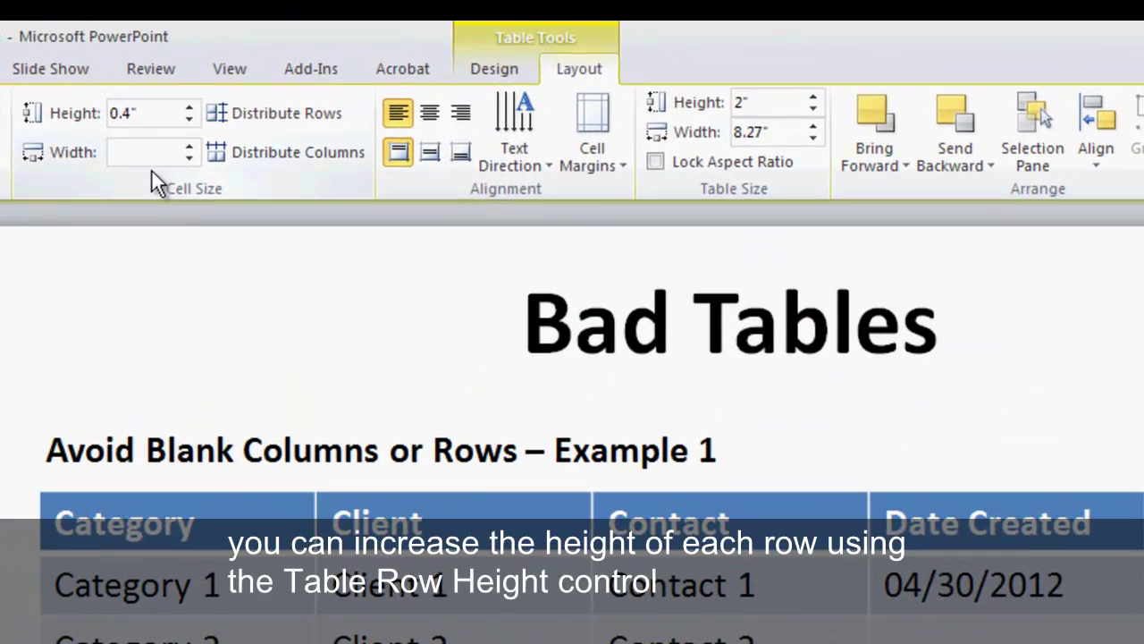
left_click(191, 105)
left_click(189, 120)
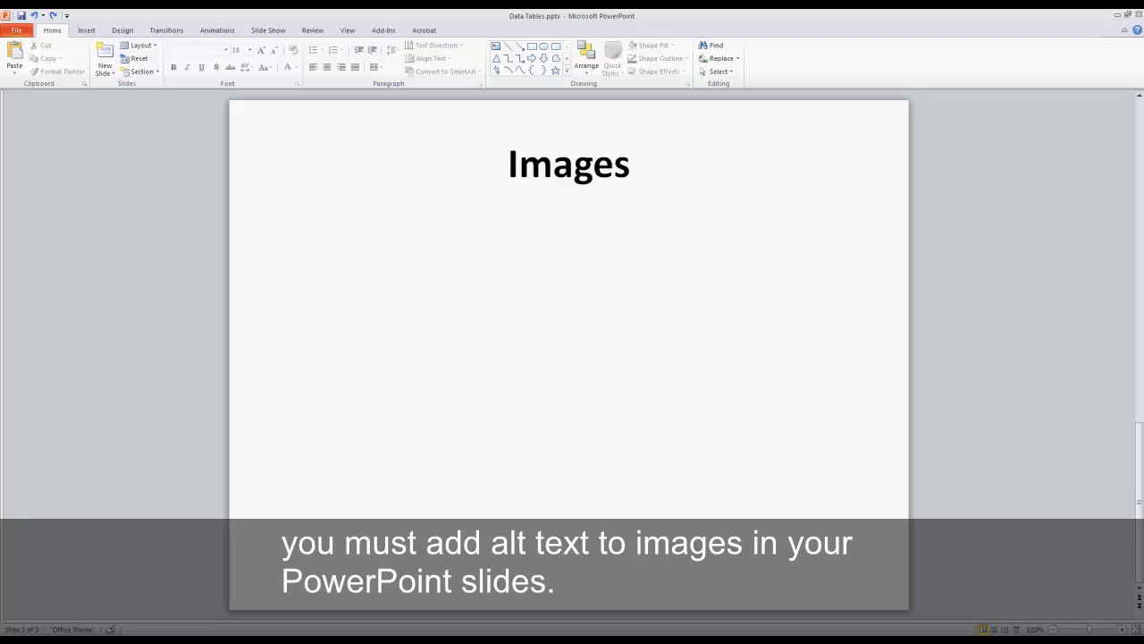
Insert the picture state.jpg on the "Images" slide, enlarged to about 3.51" by 3.51" and placed beneath the title
left_click(92, 31)
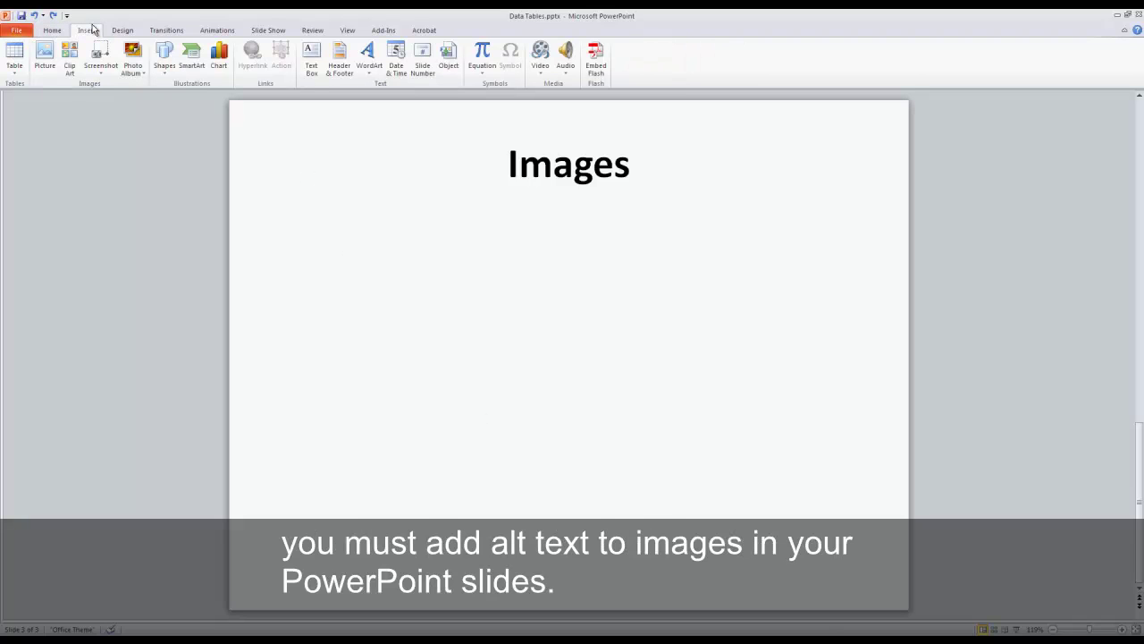
left_click(44, 55)
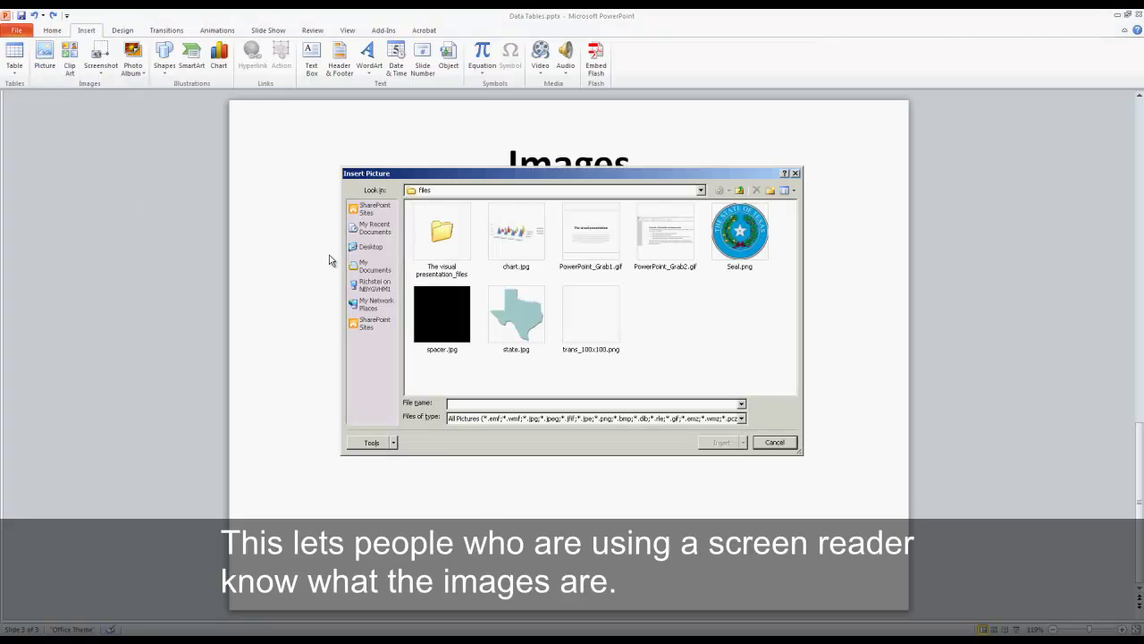
left_click(511, 319)
left_click(718, 447)
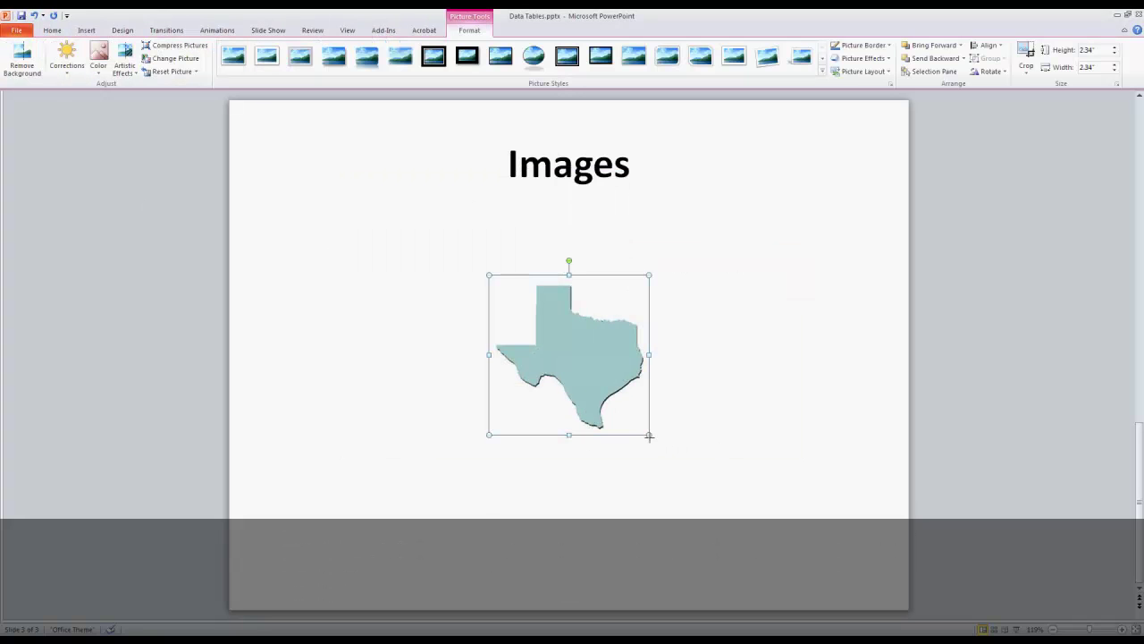
left_click_drag(649, 436, 728, 514)
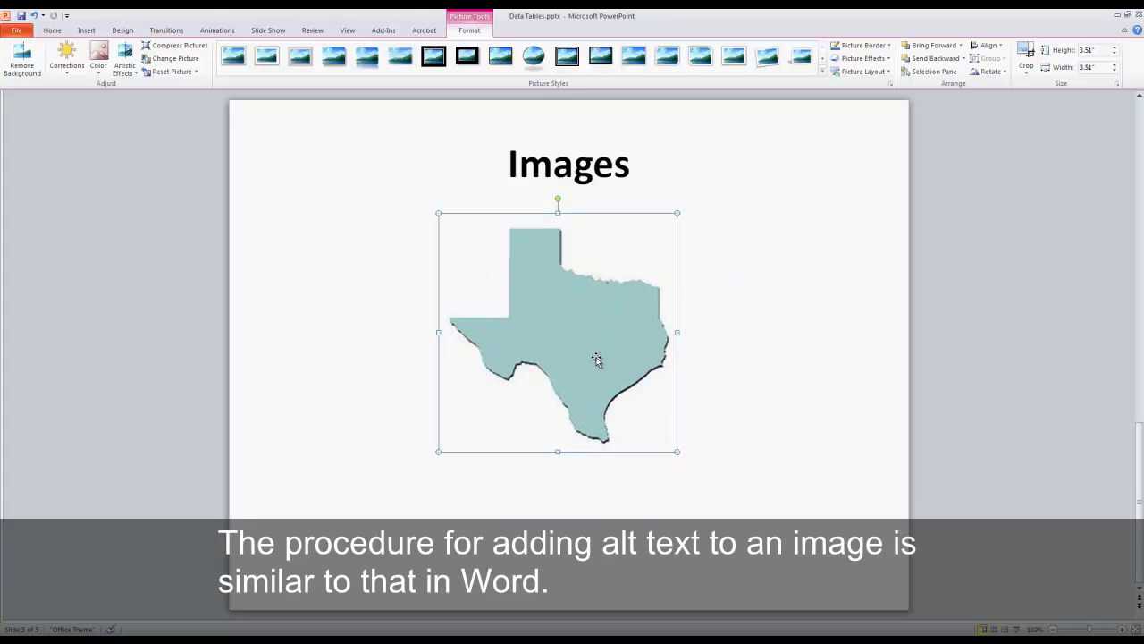
Give the Texas picture the alt text description "The state of Texas", leaving the title blank
right_click(585, 346)
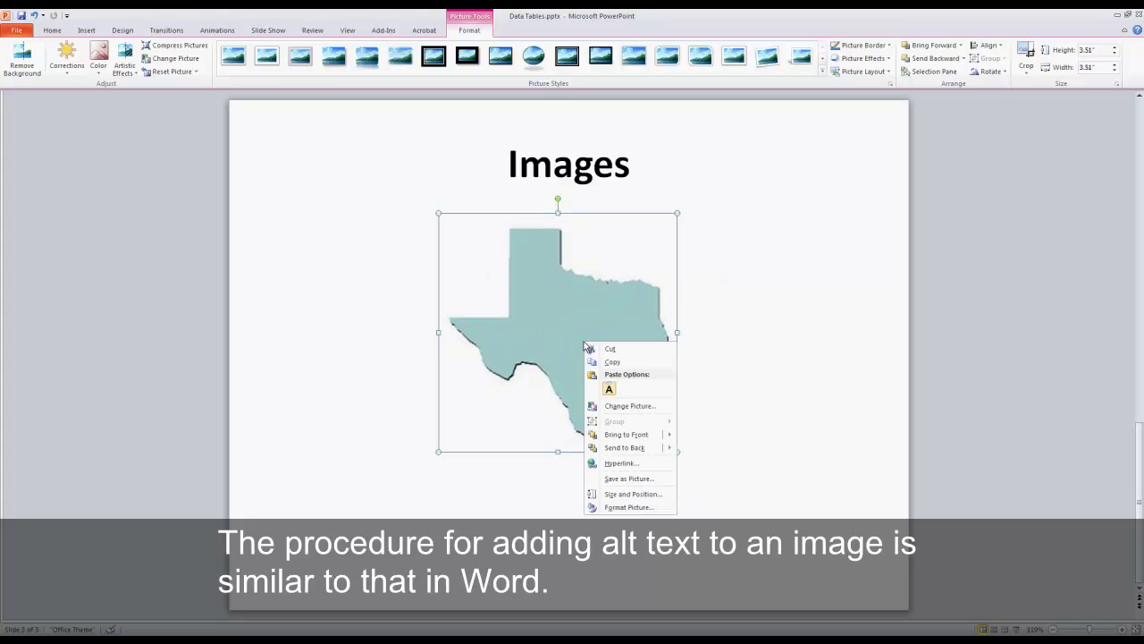
left_click(644, 508)
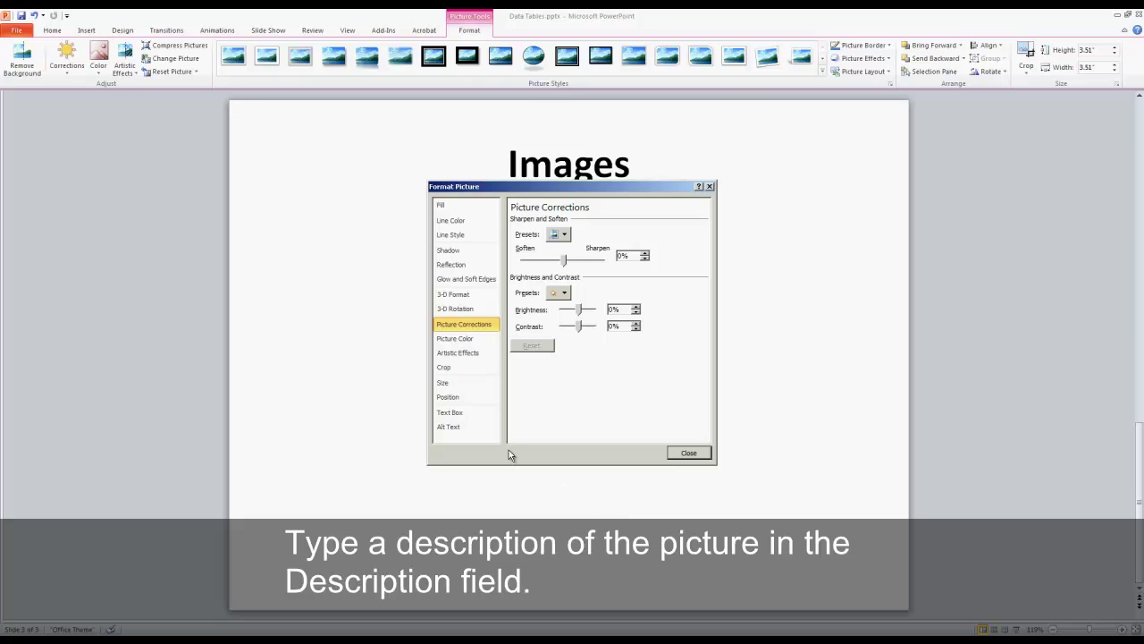
left_click(453, 430)
left_click(561, 270)
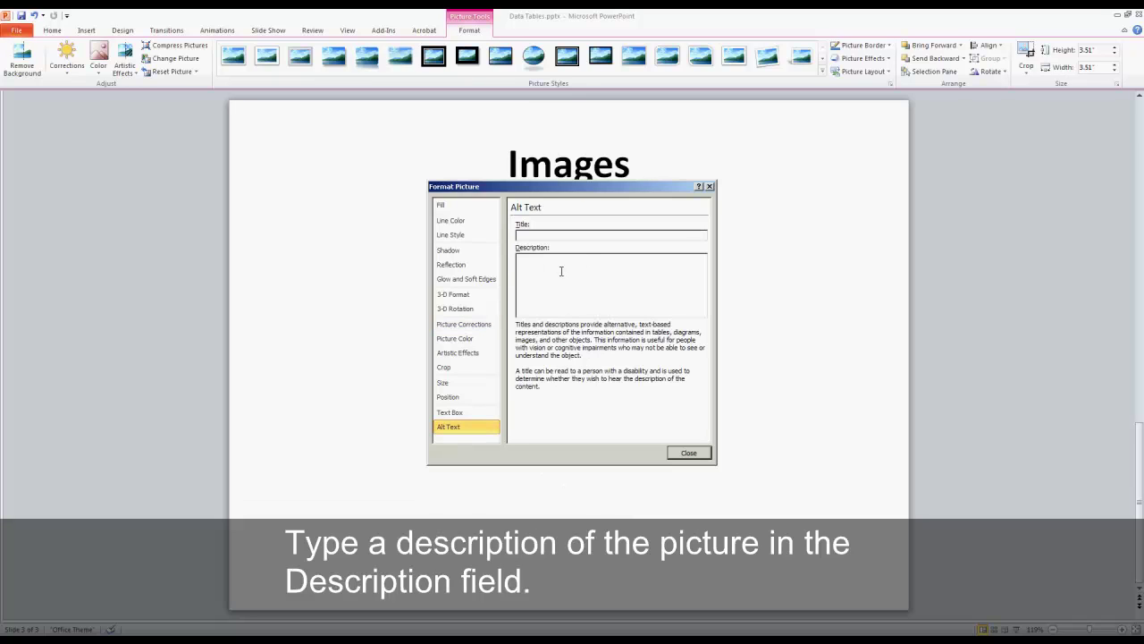
type("The stat")
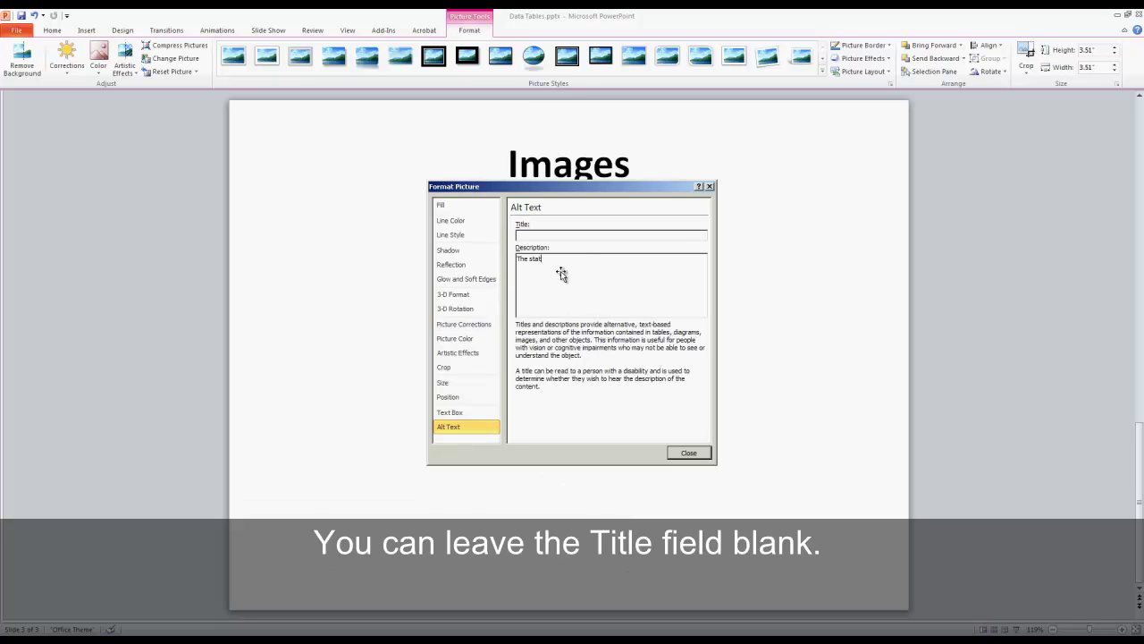
type("e of Texas")
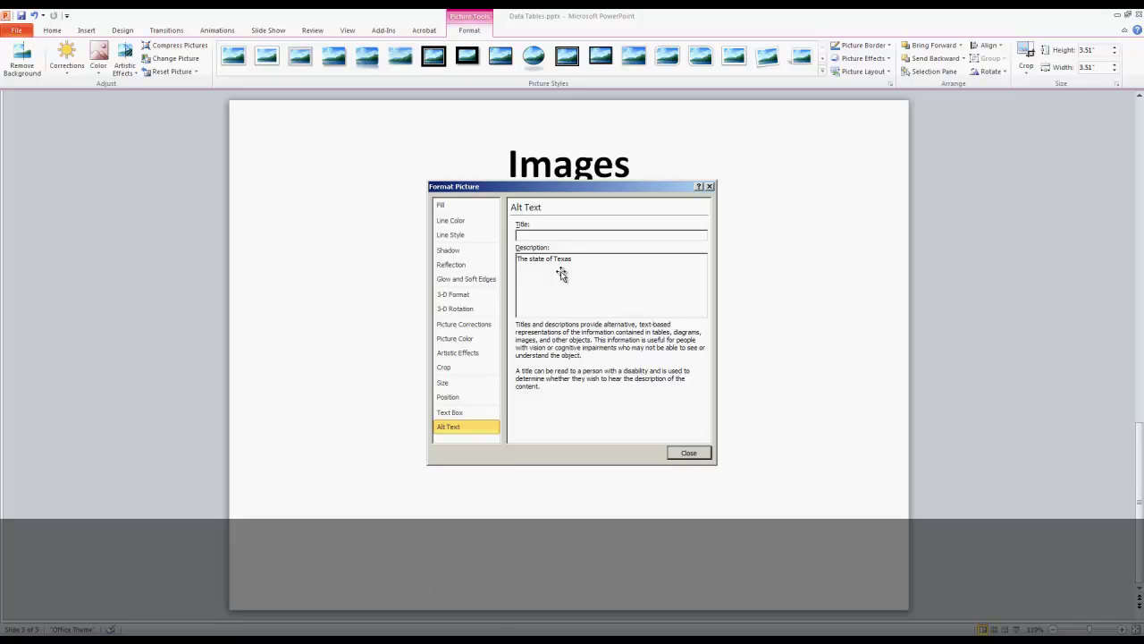
Extend the picture's alt text description with ", also known as the Lone Star State because"
type(", also known ")
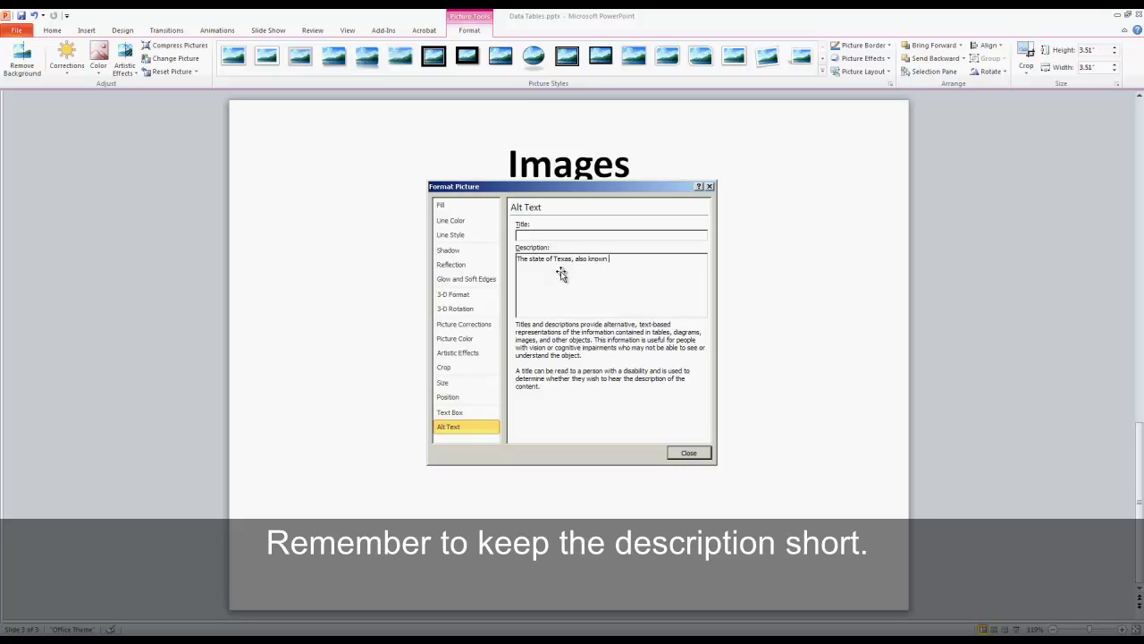
type("as the Lon")
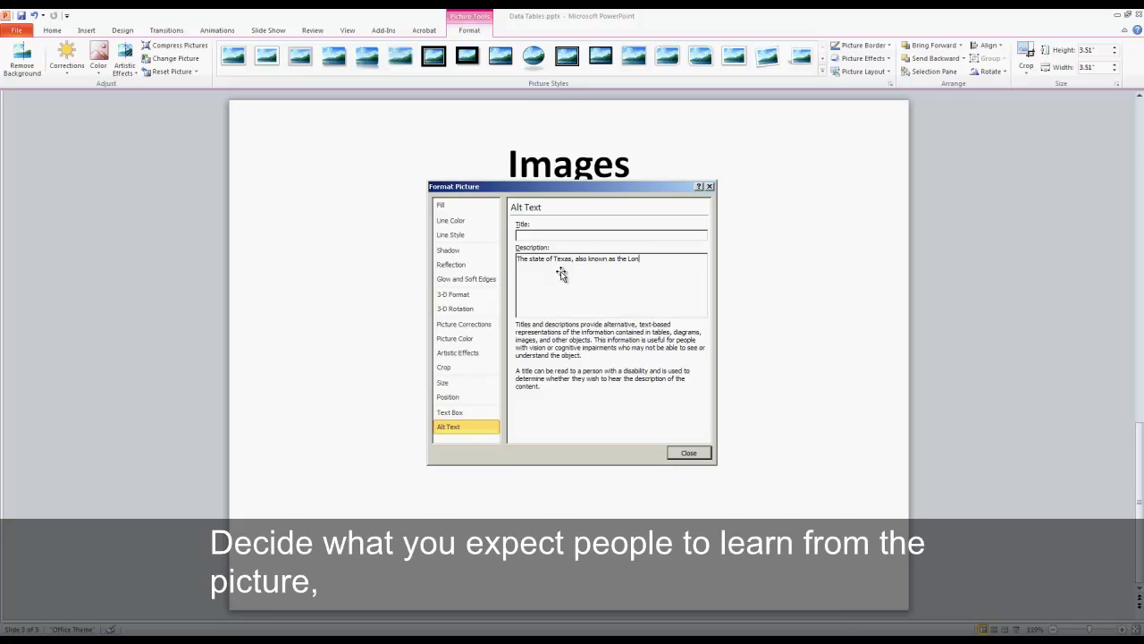
type("e Star State ")
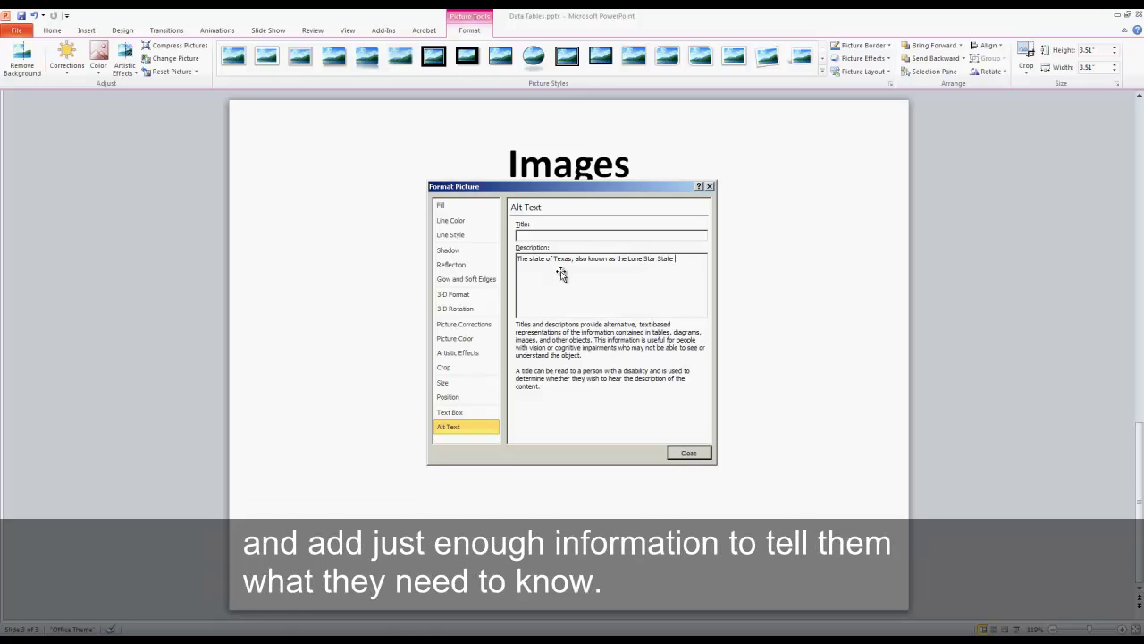
type("because")
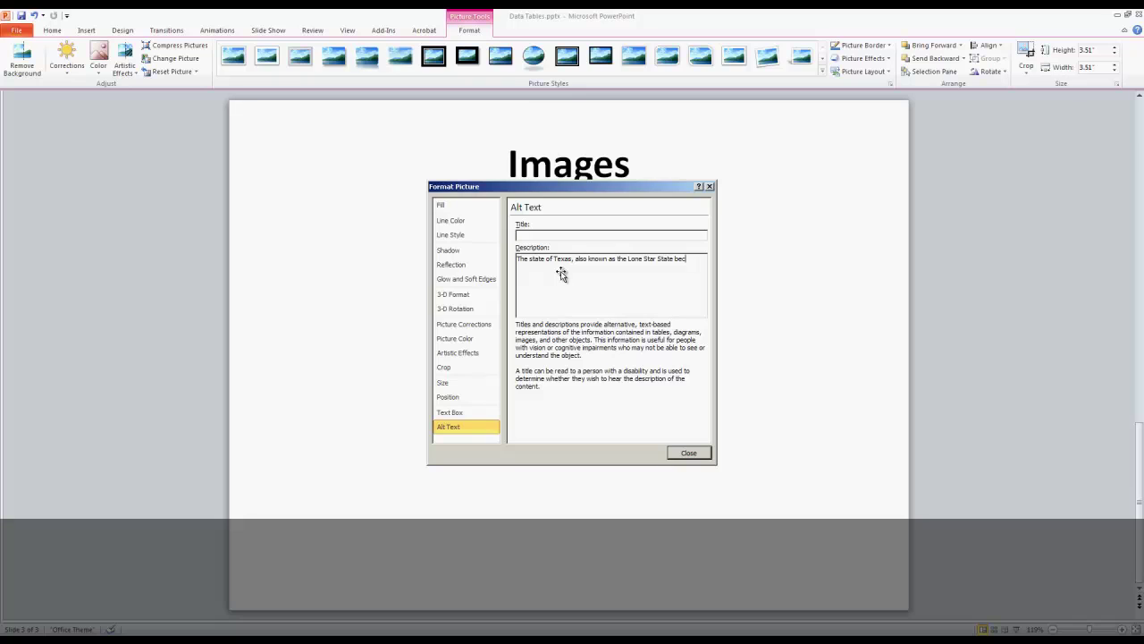
Shorten the picture's alt text description to "The state of Texas" and close the picture formatting dialog
key("BackSpace")
key("BackSpace")
key("BackSpace")
key("BackSpace")
key("BackSpace")
key("BackSpace")
key("BackSpace")
key("BackSpace")
key("BackSpace")
key("BackSpace")
key("BackSpace")
key("BackSpace")
key("BackSpace")
key("BackSpace")
key("BackSpace")
key("BackSpace")
key("BackSpace")
key("BackSpace")
key("BackSpace")
key("BackSpace")
key("BackSpace")
key("BackSpace")
key("BackSpace")
key("BackSpace")
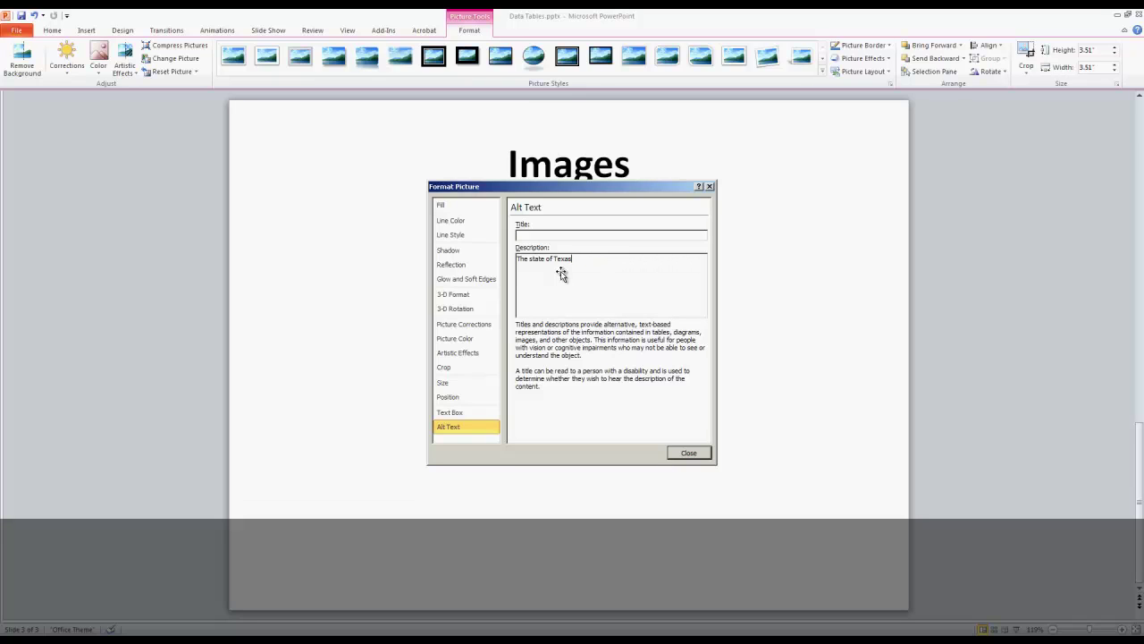
left_click(689, 453)
Place a text box reading "Texas" over the middle of the Texas picture
left_click(85, 30)
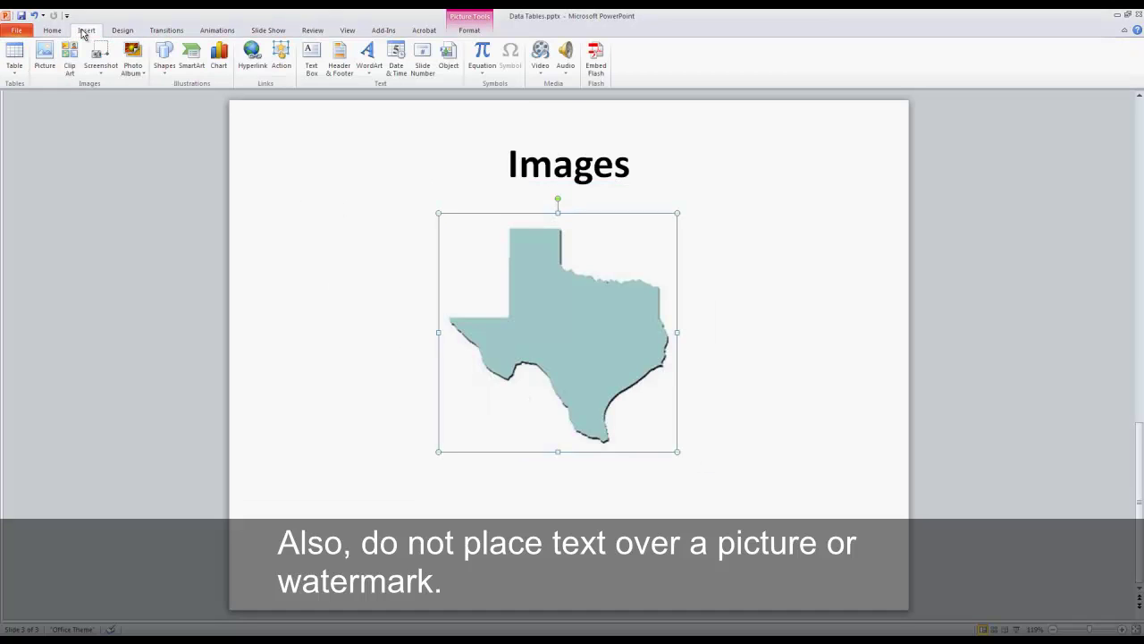
left_click(306, 59)
left_click(540, 327)
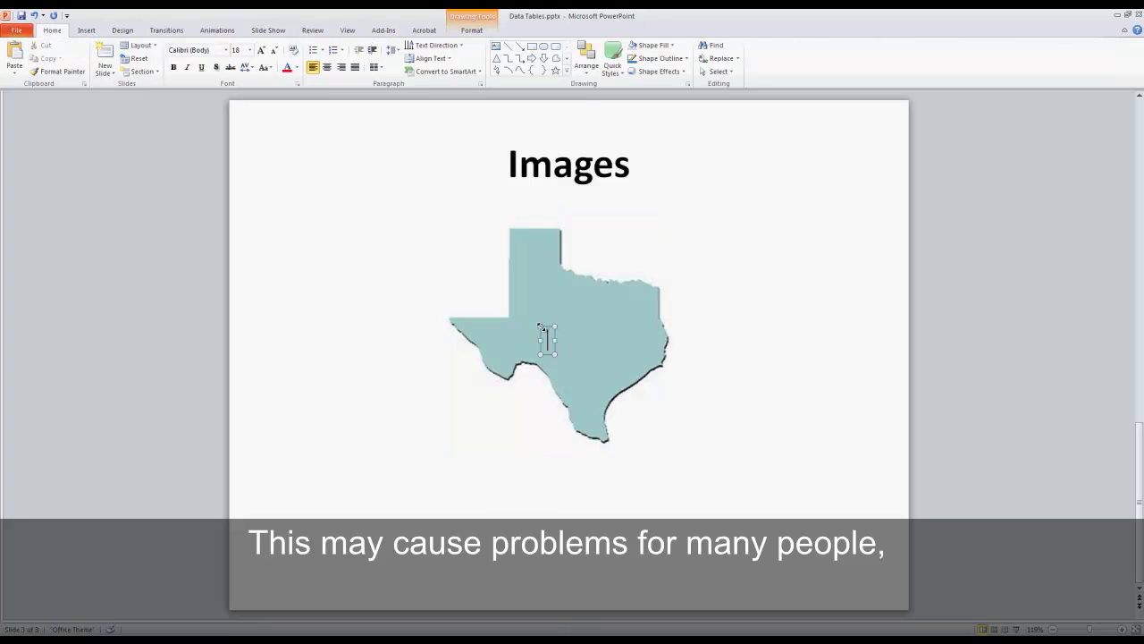
type("Texas")
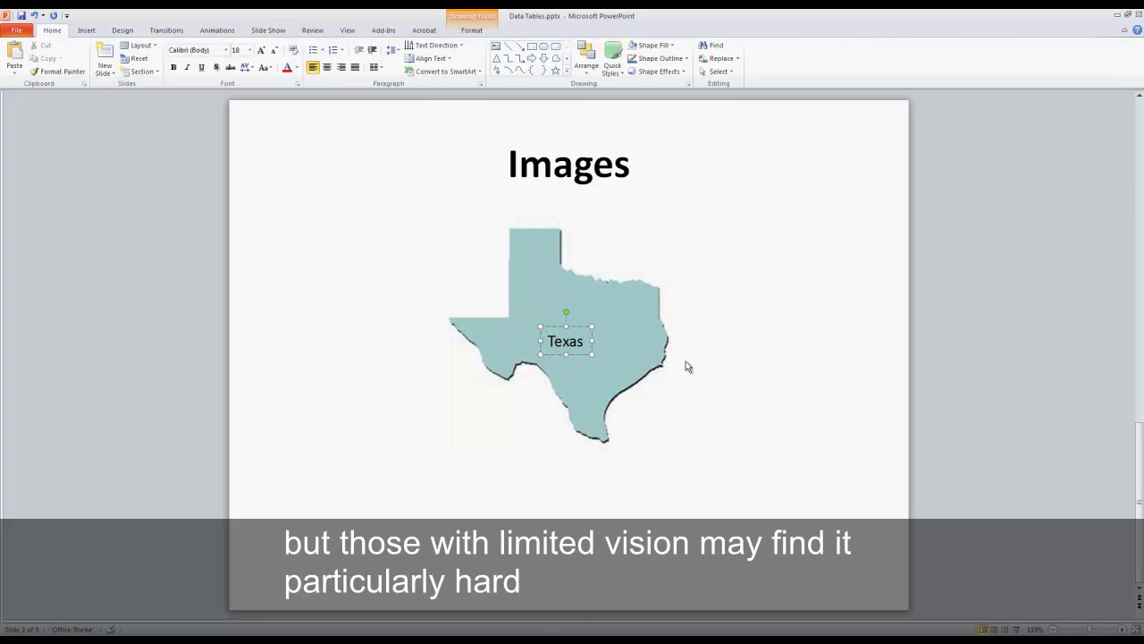
Delete the "Texas" text box lying over the picture
left_click(686, 366)
left_click(575, 328)
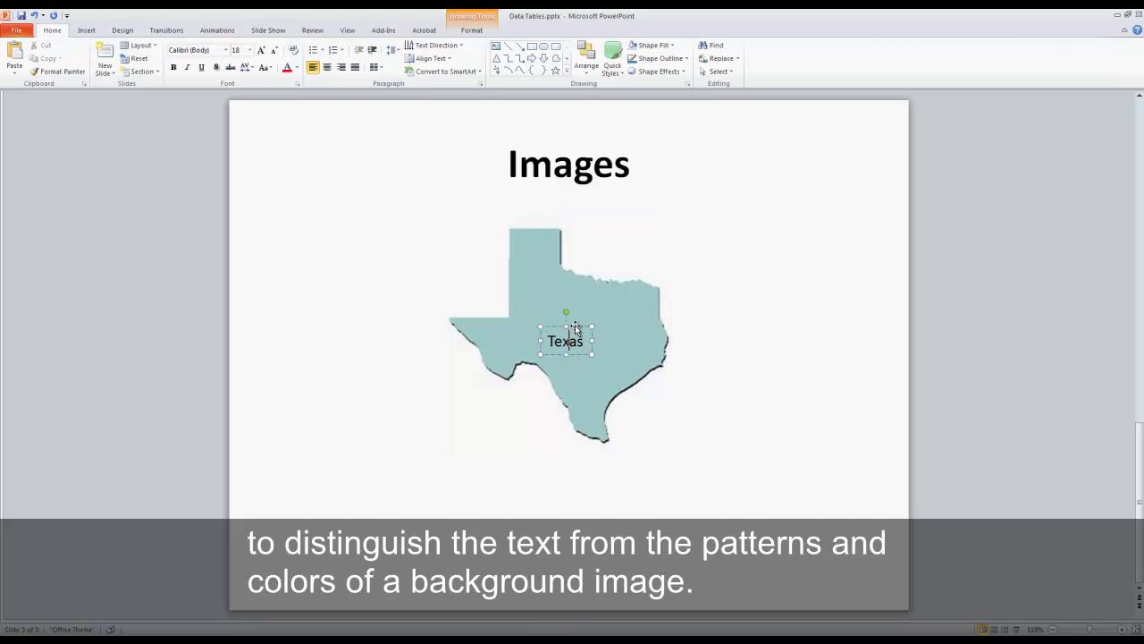
key("Delete")
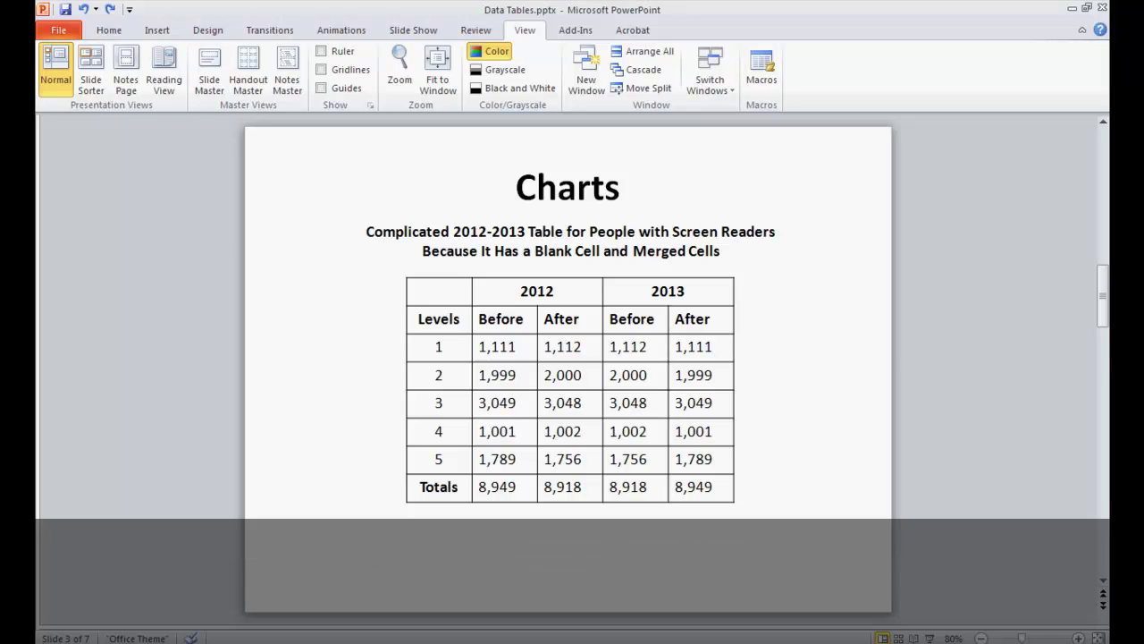
Go to the "Complex Image 1" slide, view its notes page and return to the normal view
key("Page_Down")
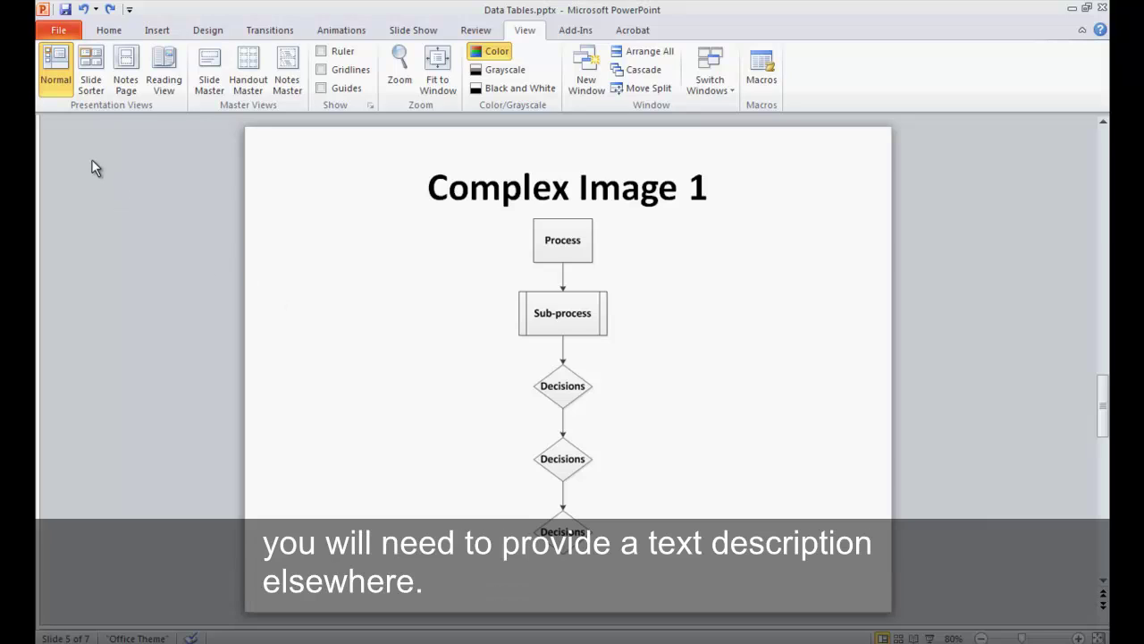
left_click(134, 50)
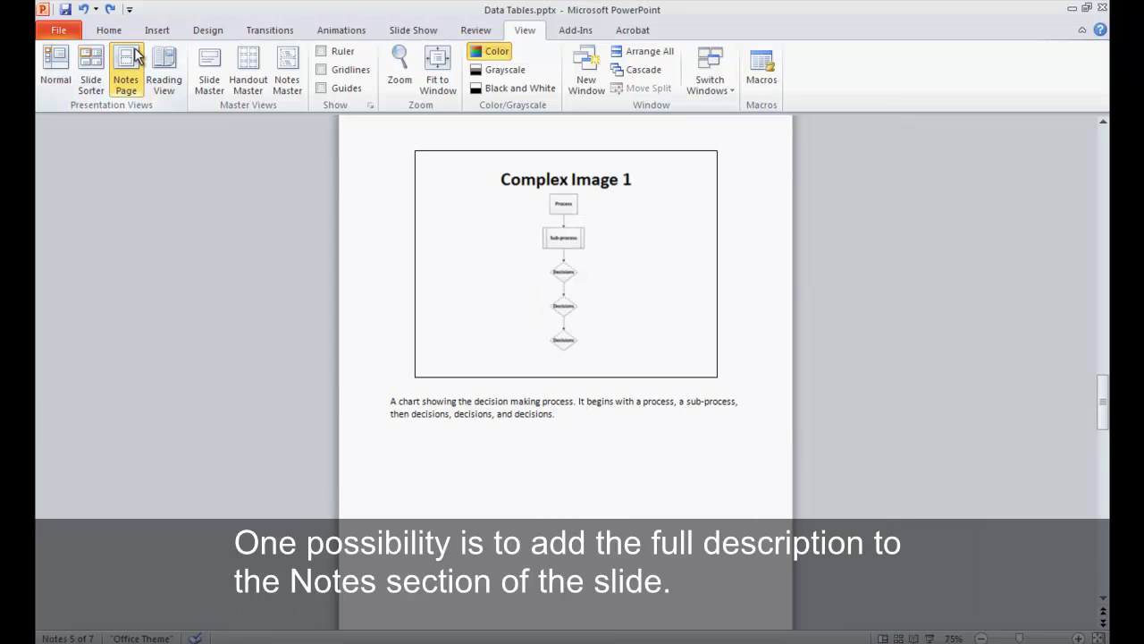
left_click(55, 60)
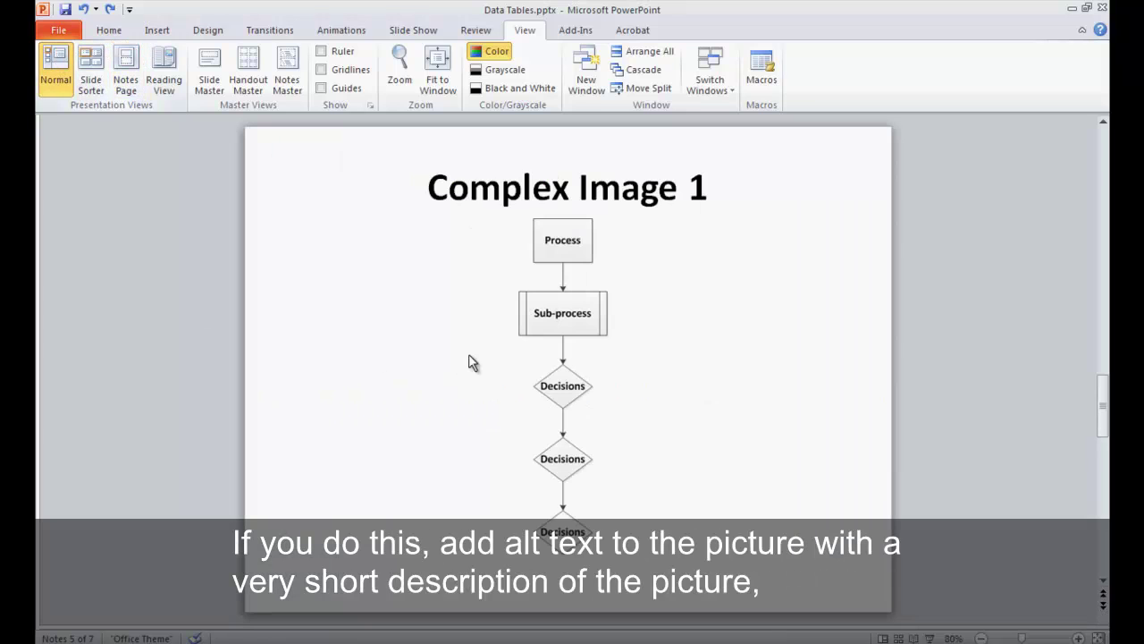
Examine the alt text description of the flowchart picture on "Complex Image 1", and move on to the "Complex Image 2" slide
left_click(576, 319)
right_click(578, 321)
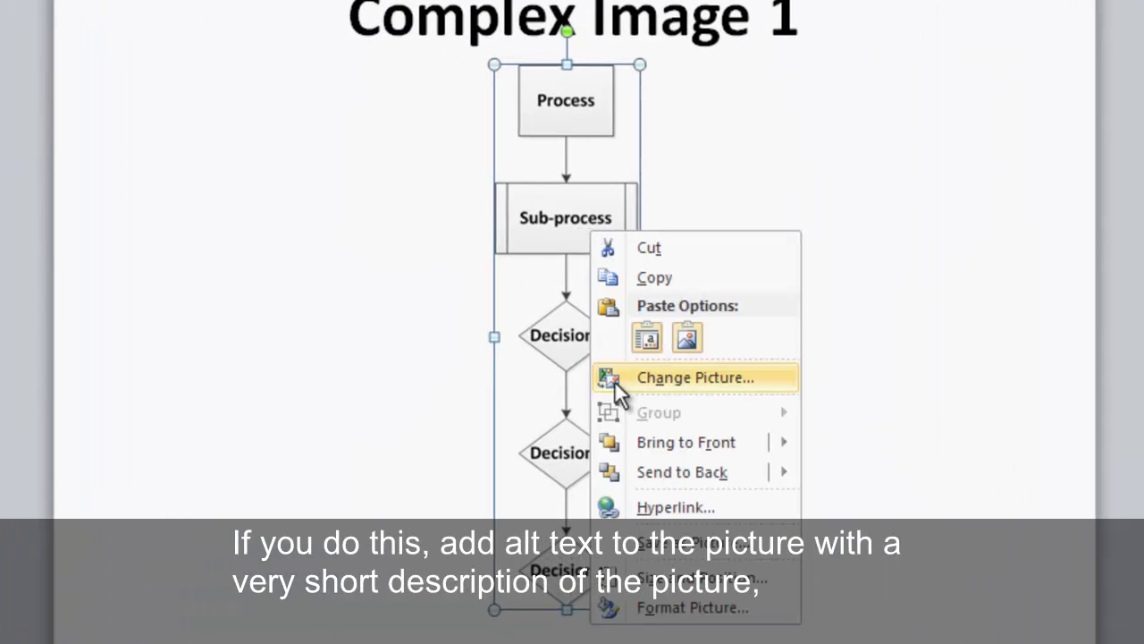
left_click(677, 613)
left_click(342, 467)
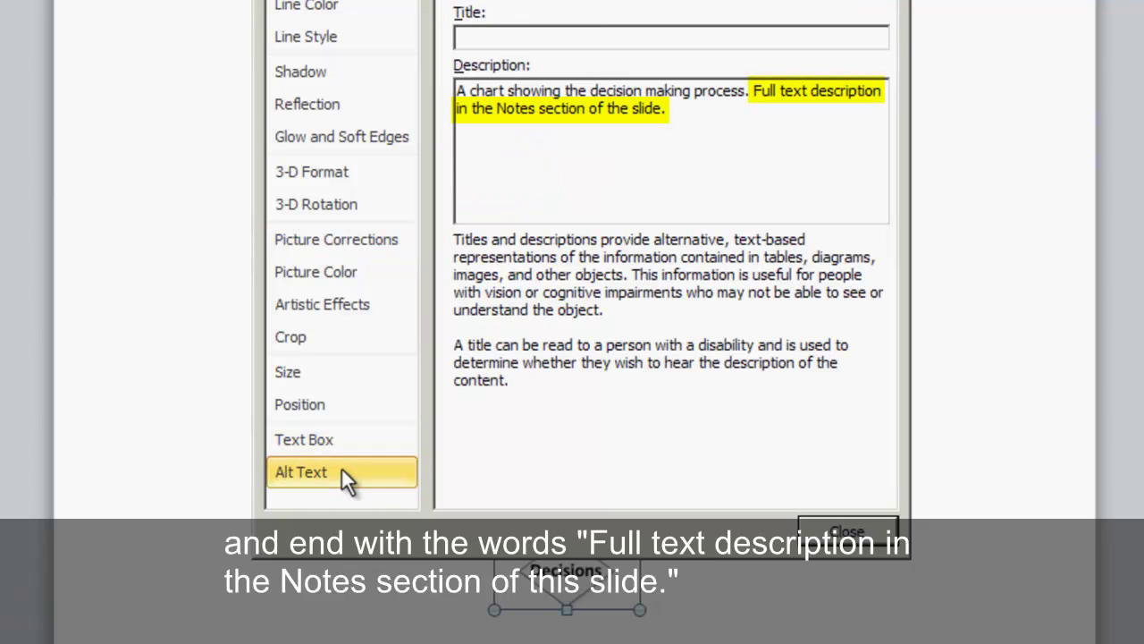
left_click(840, 533)
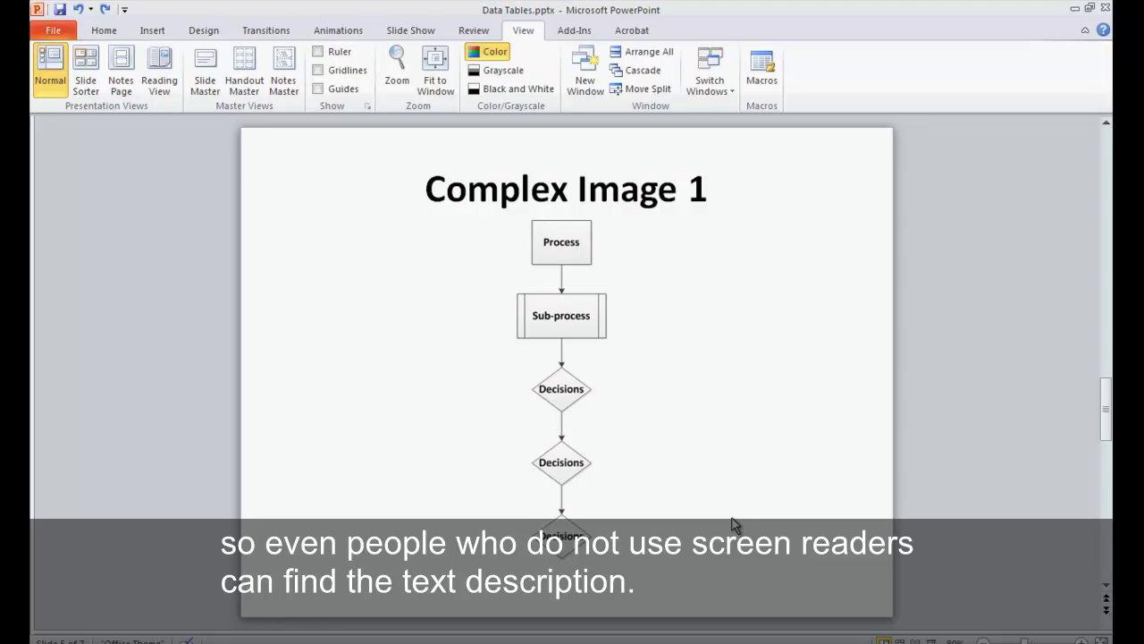
scroll(733, 524, "down", 1)
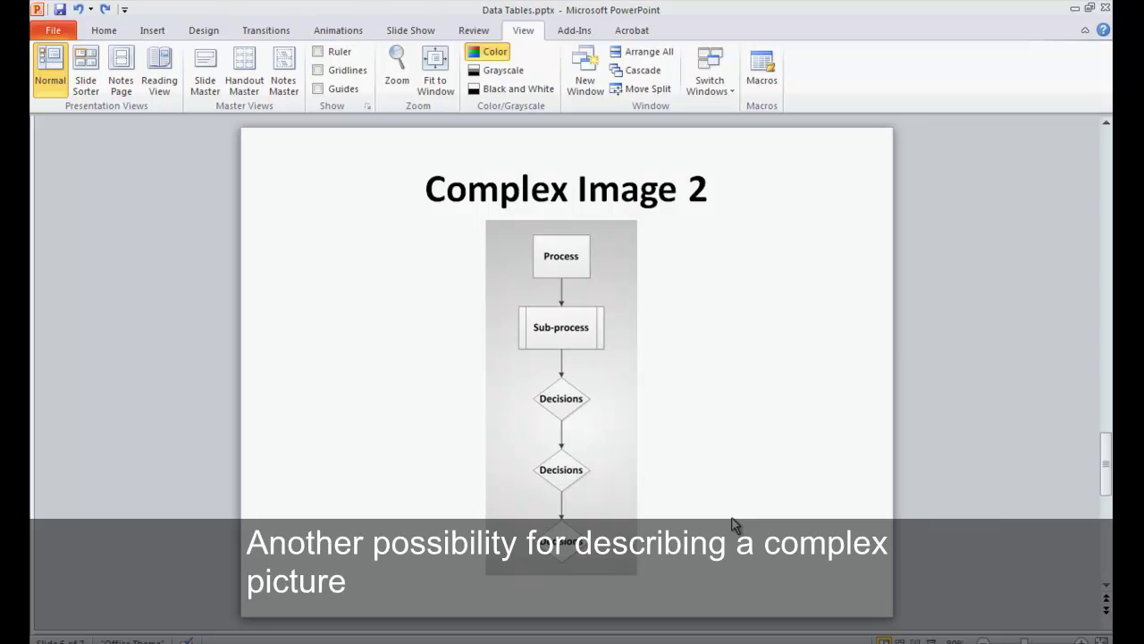
Paste the text box describing the decision-making chart, send it to the back and place it behind the flowchart picture
key("ctrl+v")
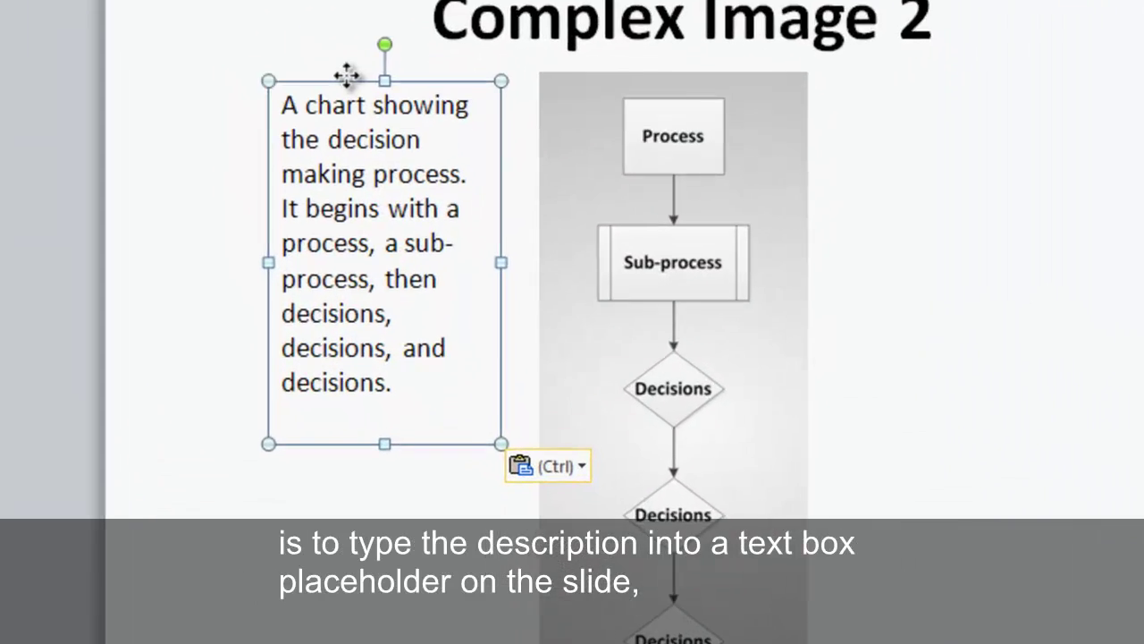
right_click(379, 217)
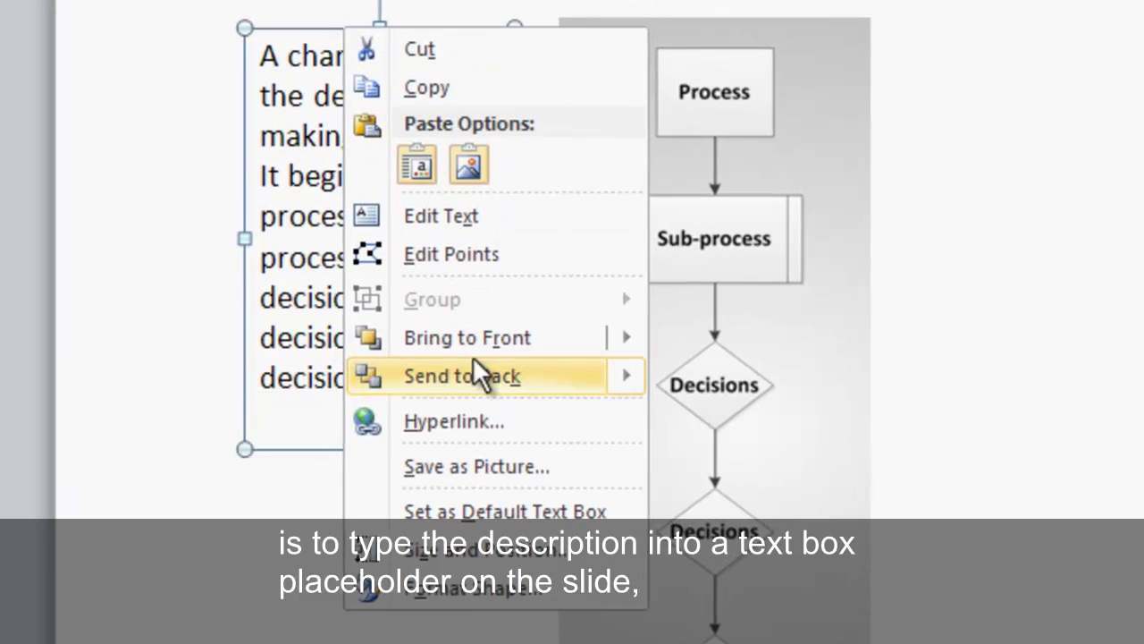
mouse_move(446, 389)
left_click(706, 379)
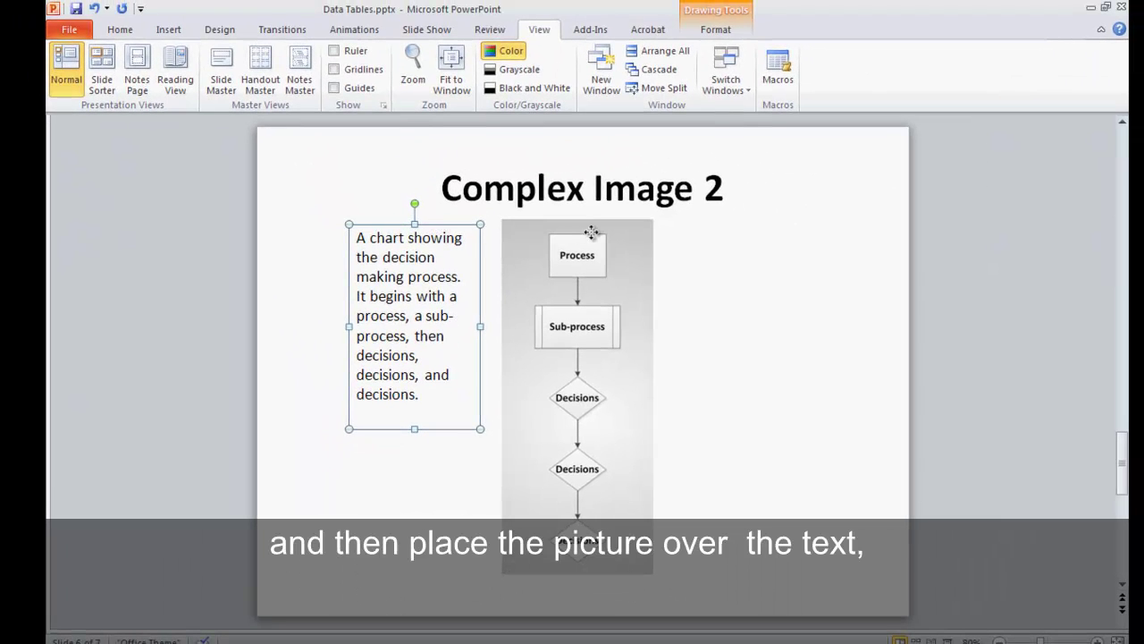
left_click_drag(595, 230, 595, 230)
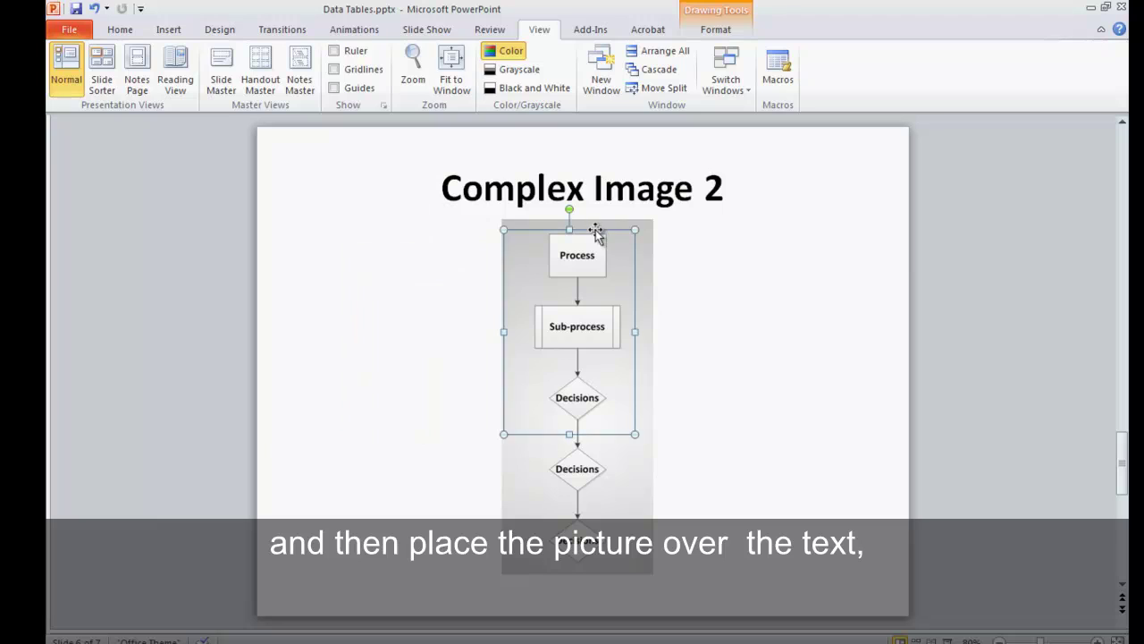
Examine the alt text description of the flowchart picture on the "Complex Image 2" slide
left_click(528, 466)
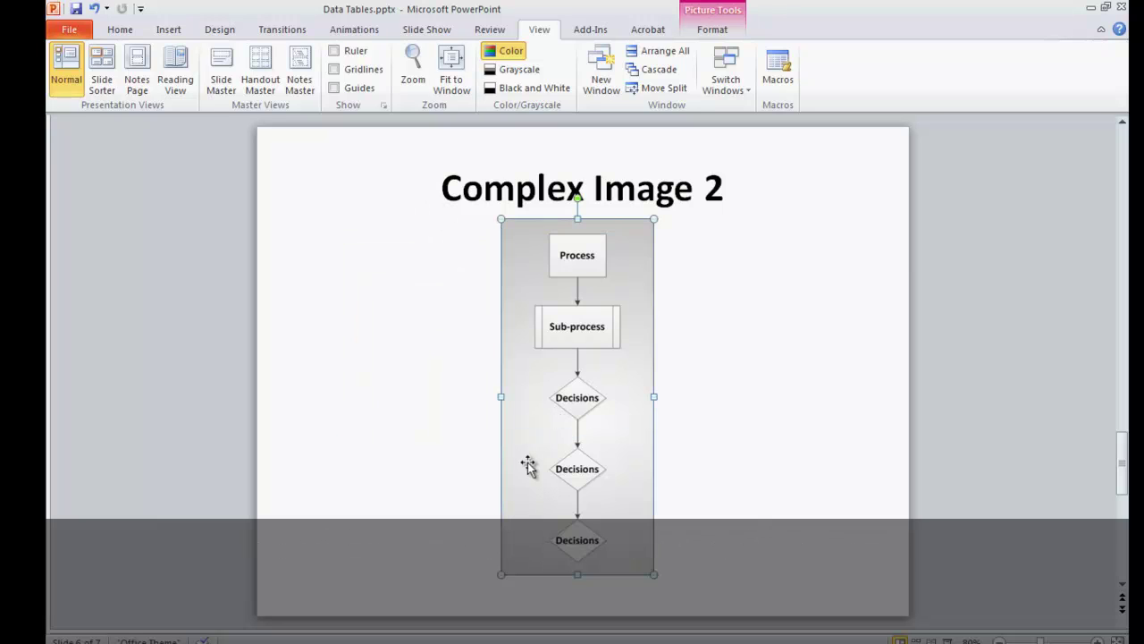
right_click(528, 461)
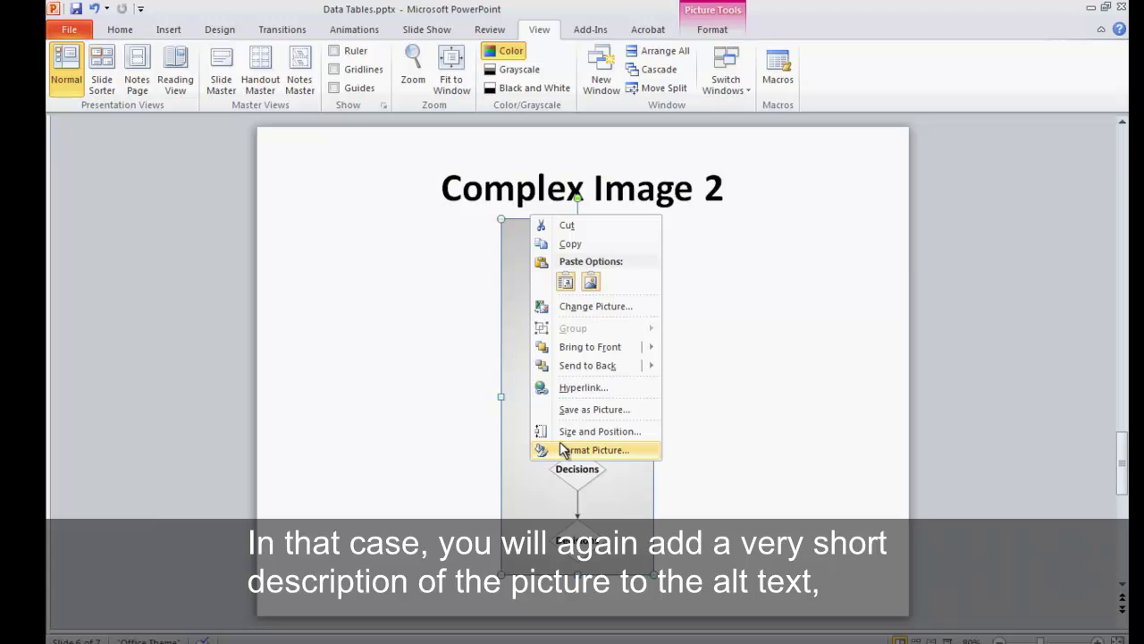
left_click(564, 450)
left_click(437, 473)
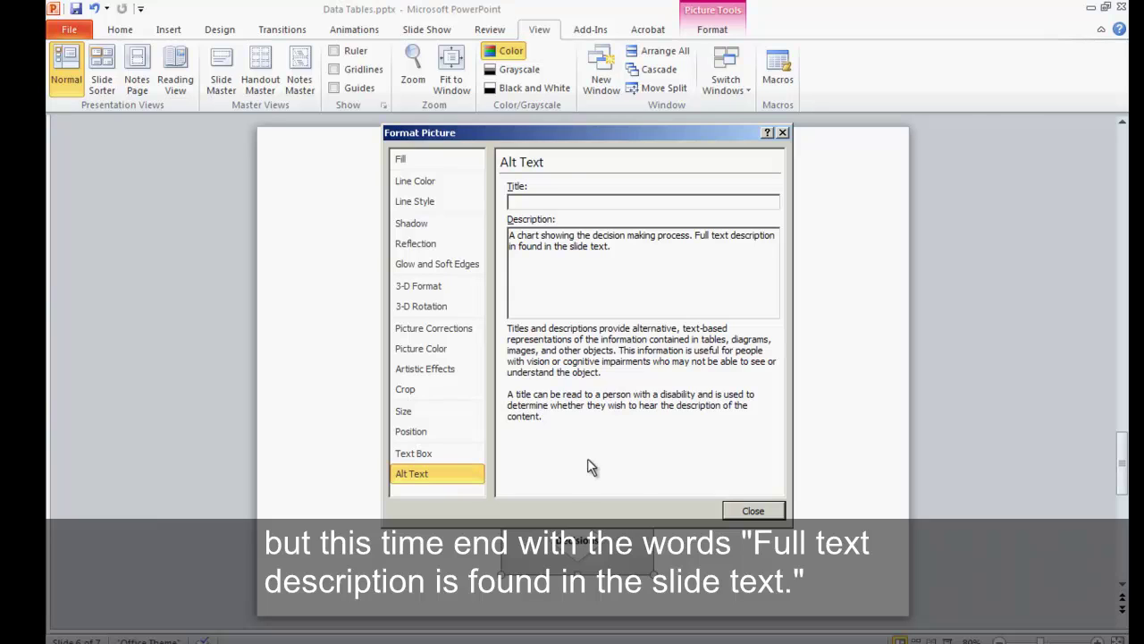
left_click(753, 511)
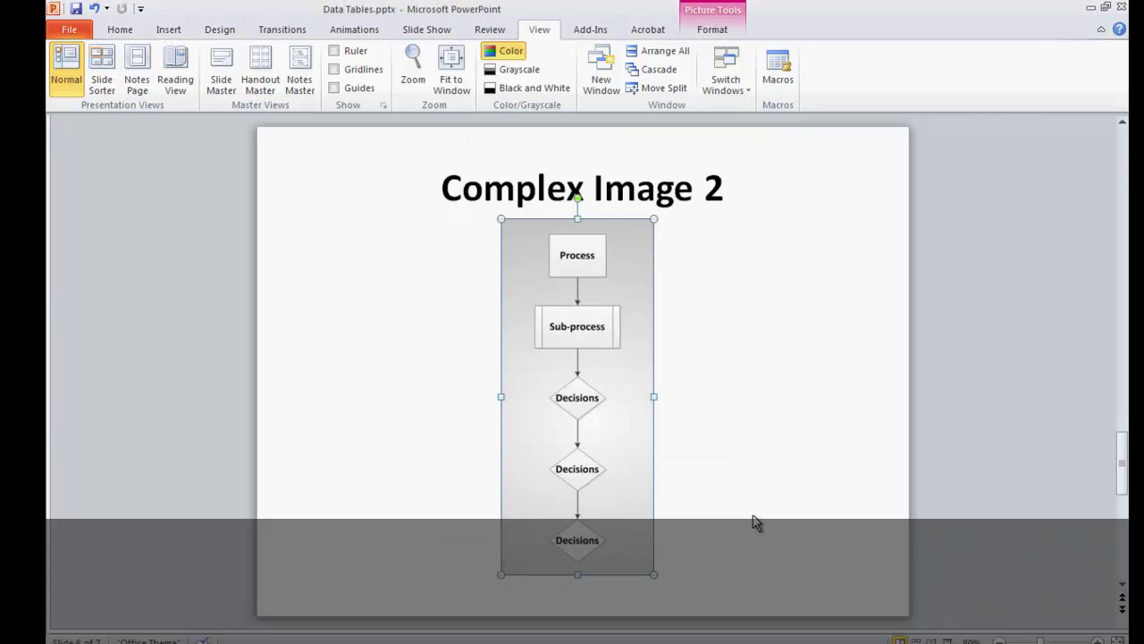
left_click(754, 522)
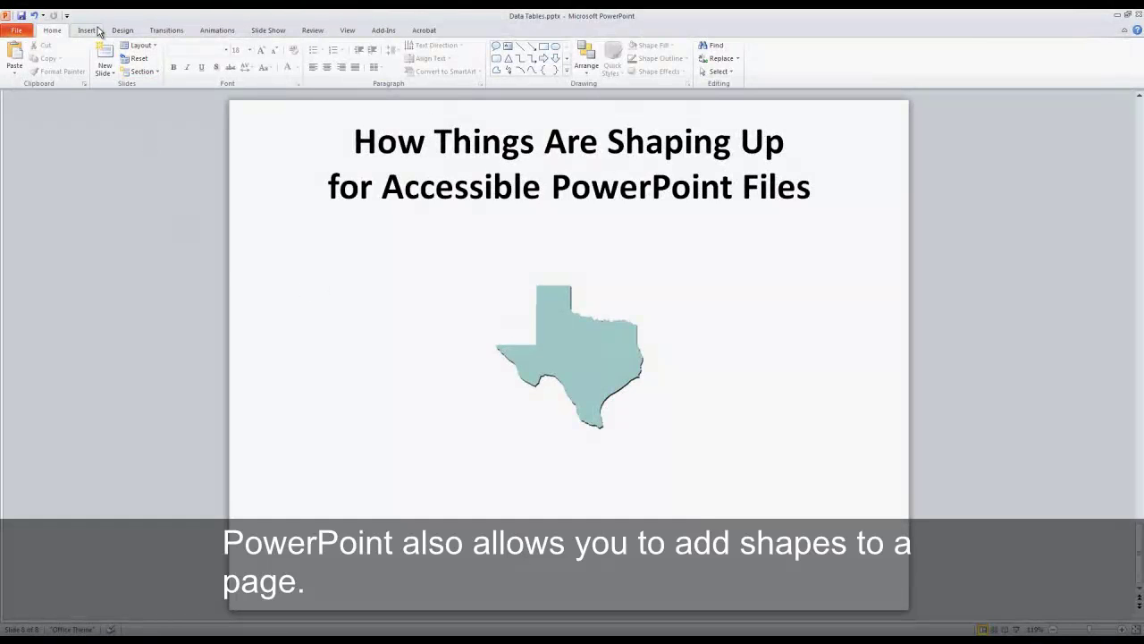
Insert an oval speech bubble about 1.92" wide and 0.84" high to the upper right of the Texas picture, containing the text "Howdy!"
left_click(96, 30)
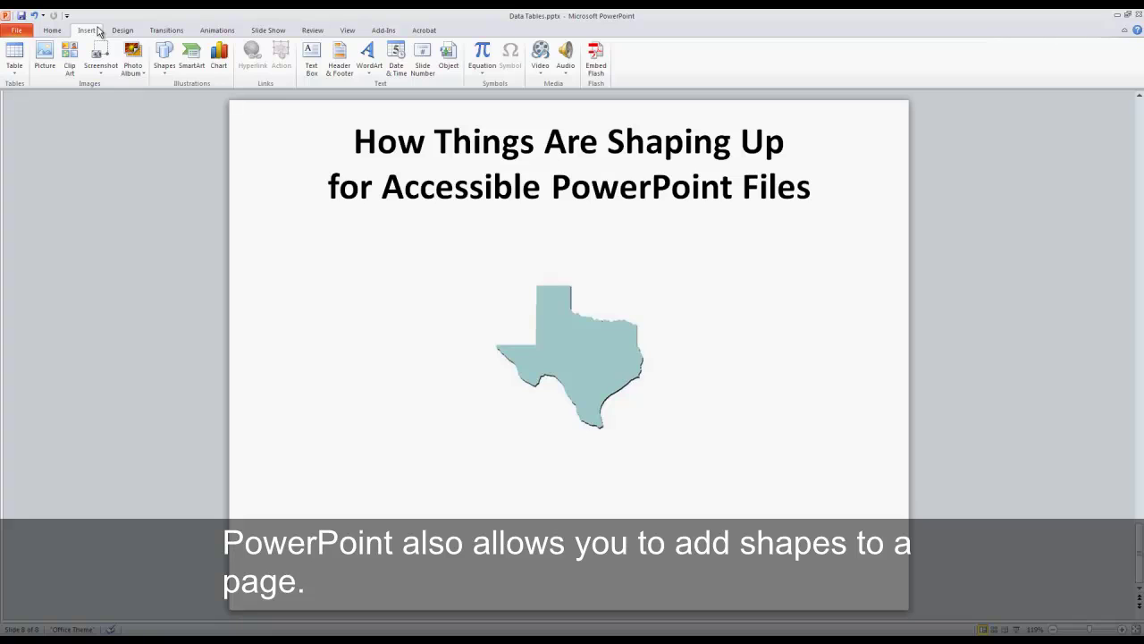
left_click(161, 63)
left_click(185, 385)
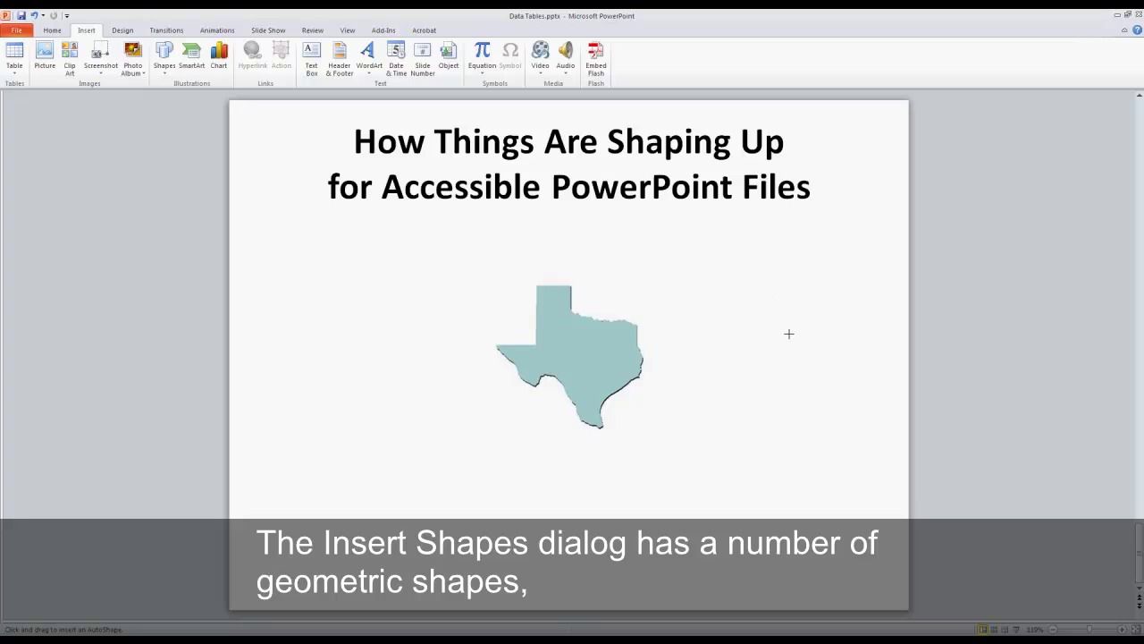
left_click_drag(789, 333, 659, 275)
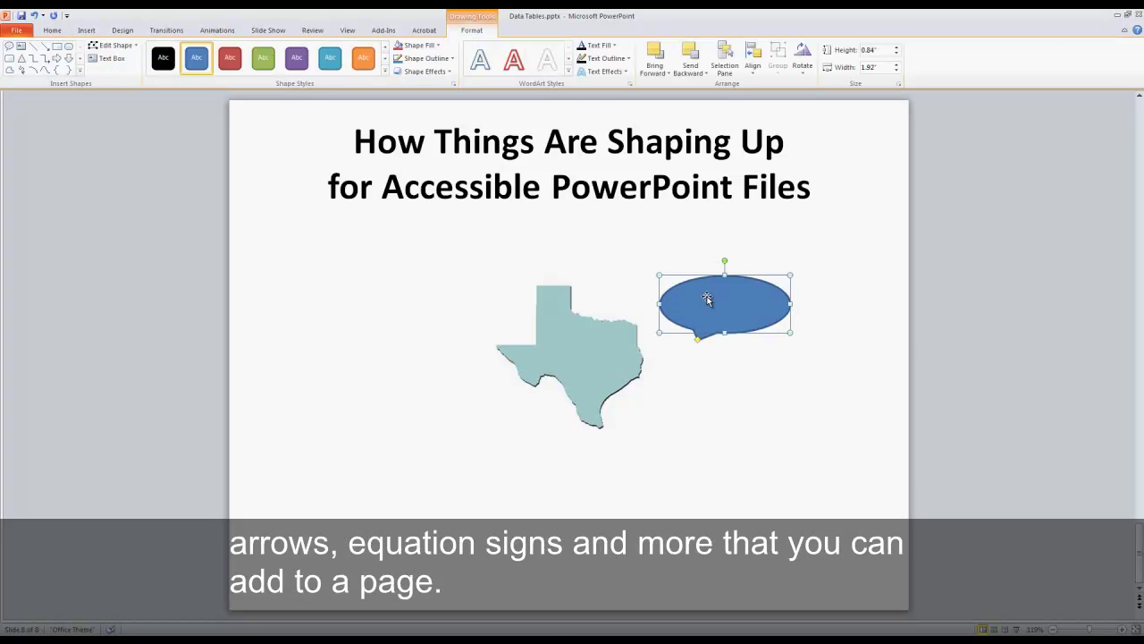
type("Howdy!")
left_click(731, 405)
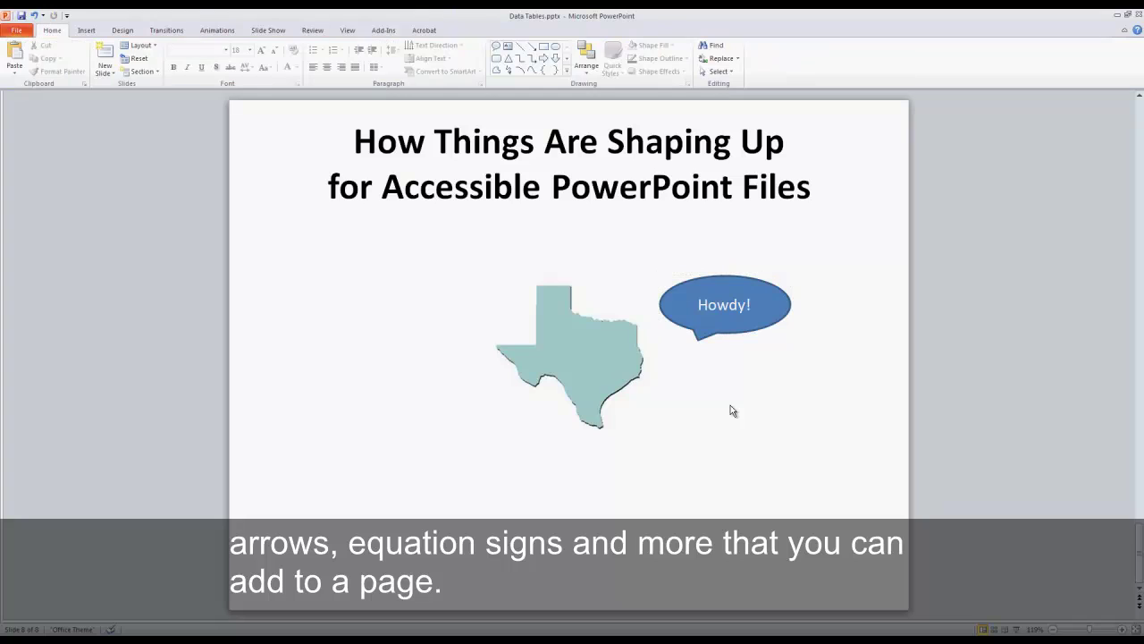
Draw a right-pointing block arrow in the empty area to the left of the Texas picture
left_click(77, 32)
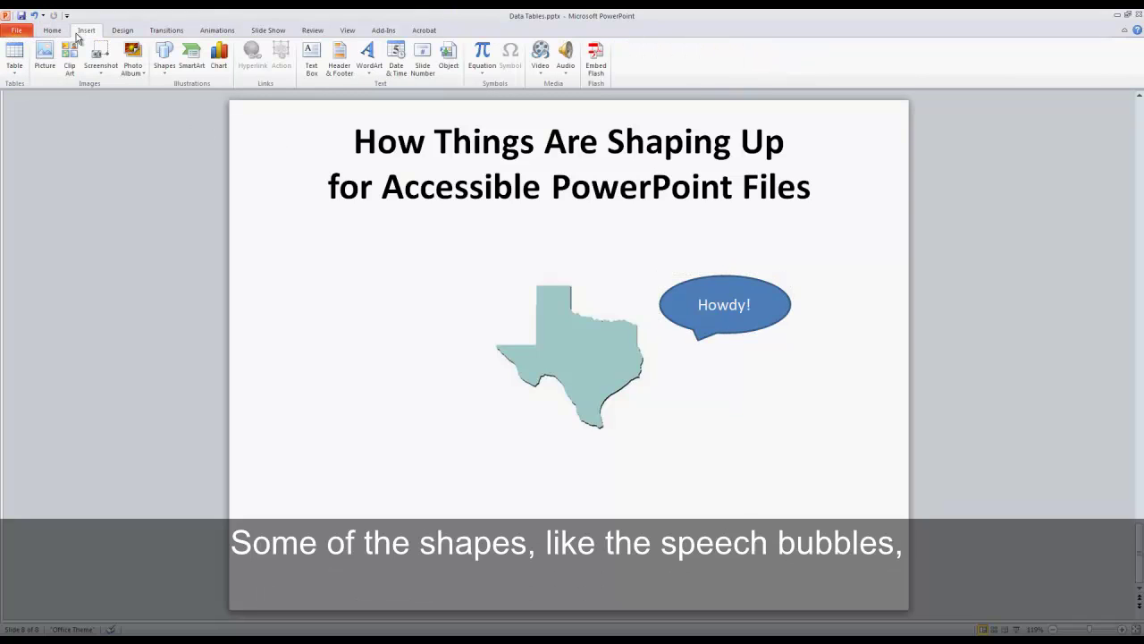
left_click(164, 79)
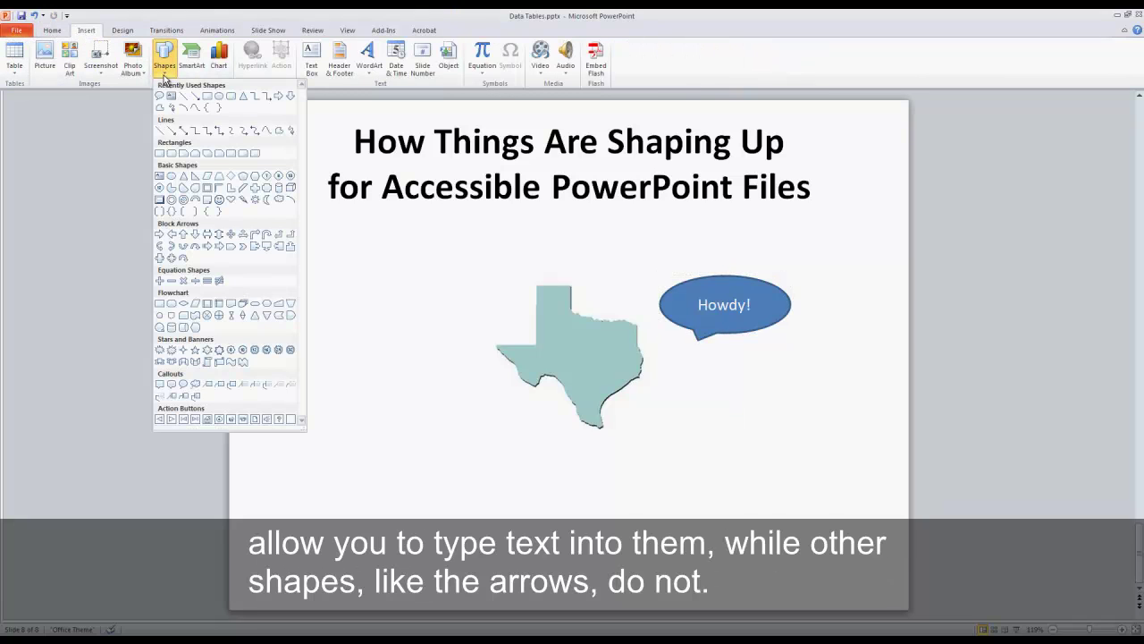
left_click(160, 234)
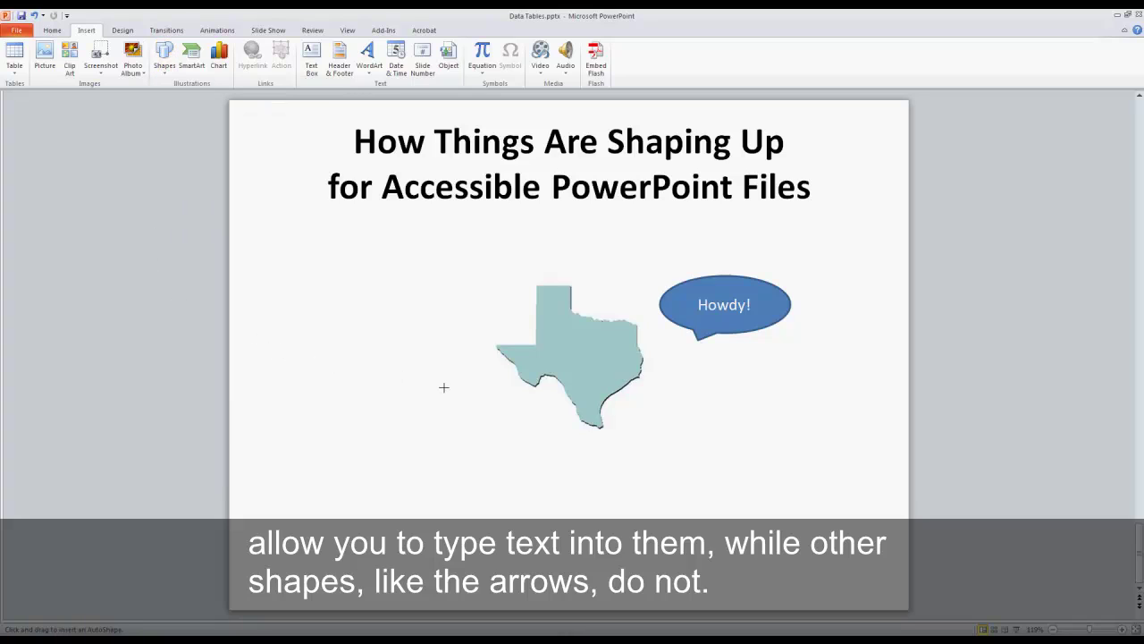
left_click_drag(444, 389, 280, 349)
left_click(500, 465)
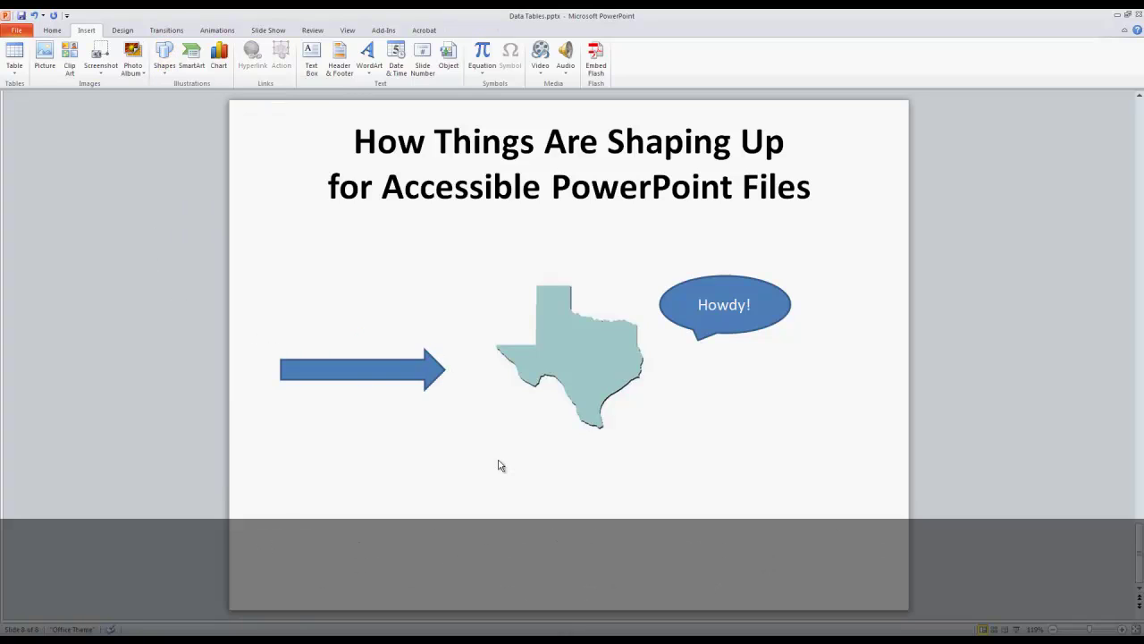
Give the block arrow the alt text description "Arrow pointing left to right"
left_click(367, 366)
right_click(367, 367)
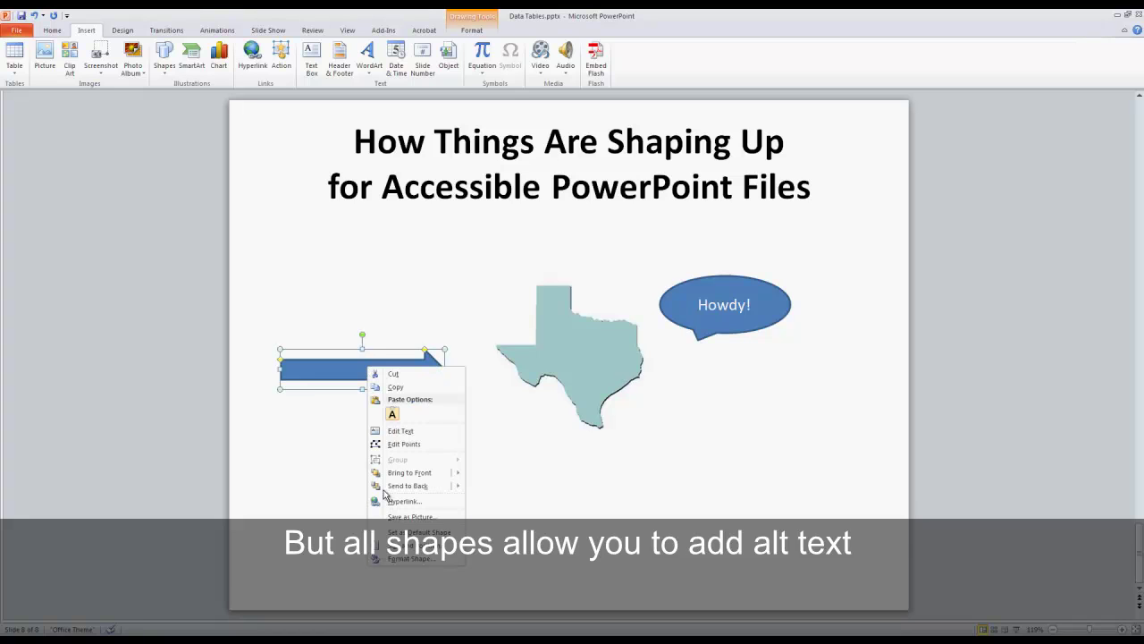
left_click(413, 559)
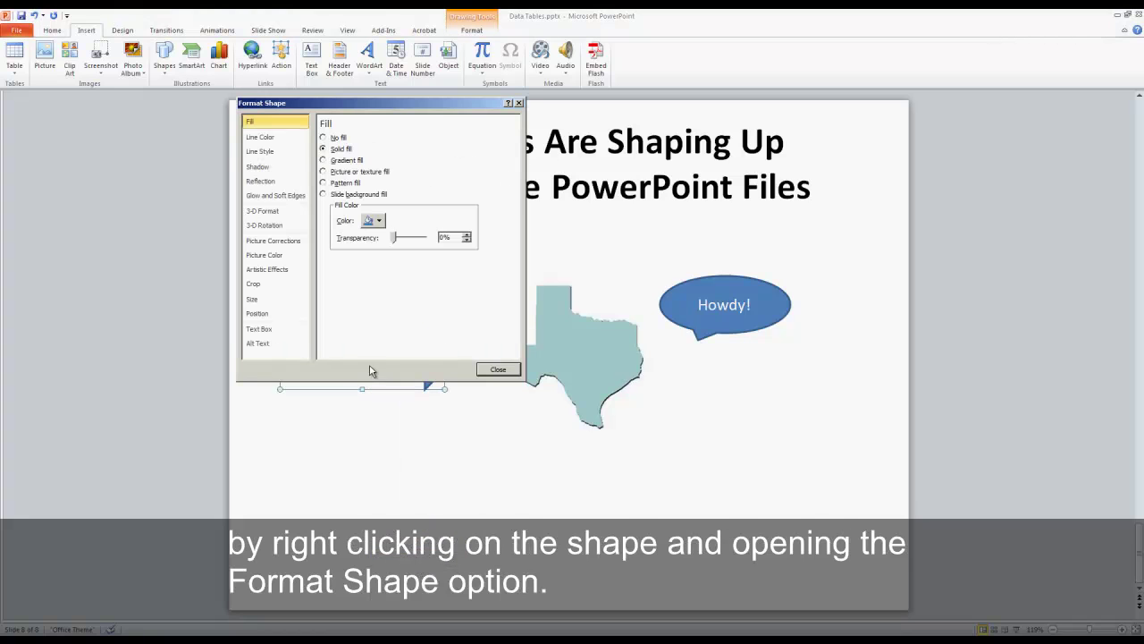
left_click(259, 345)
left_click(372, 185)
type("A")
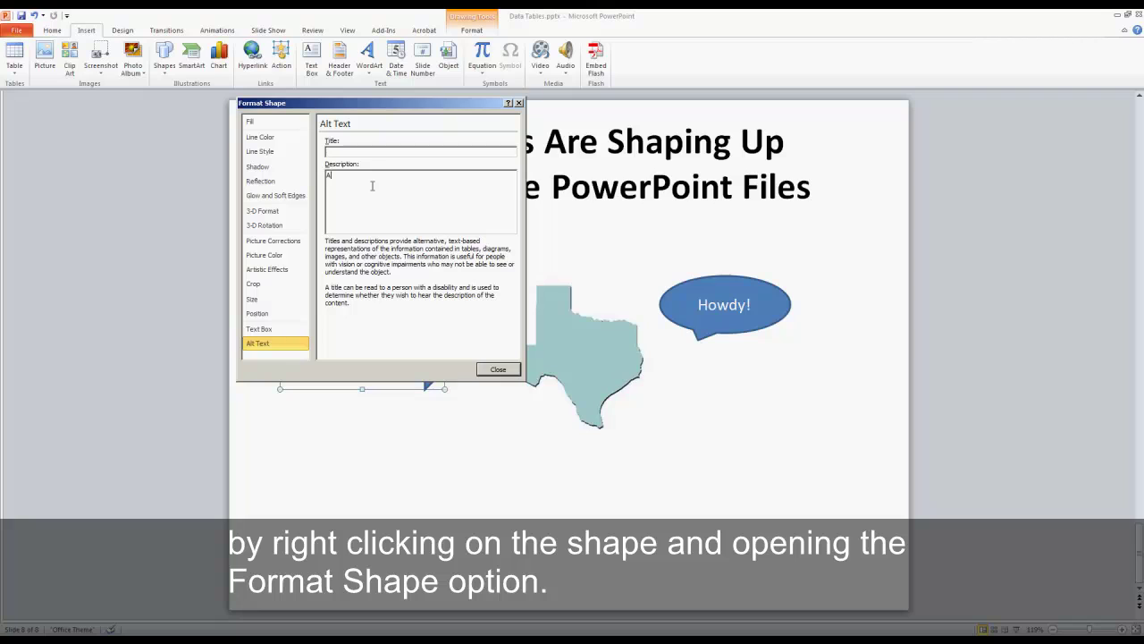
type("rrow po")
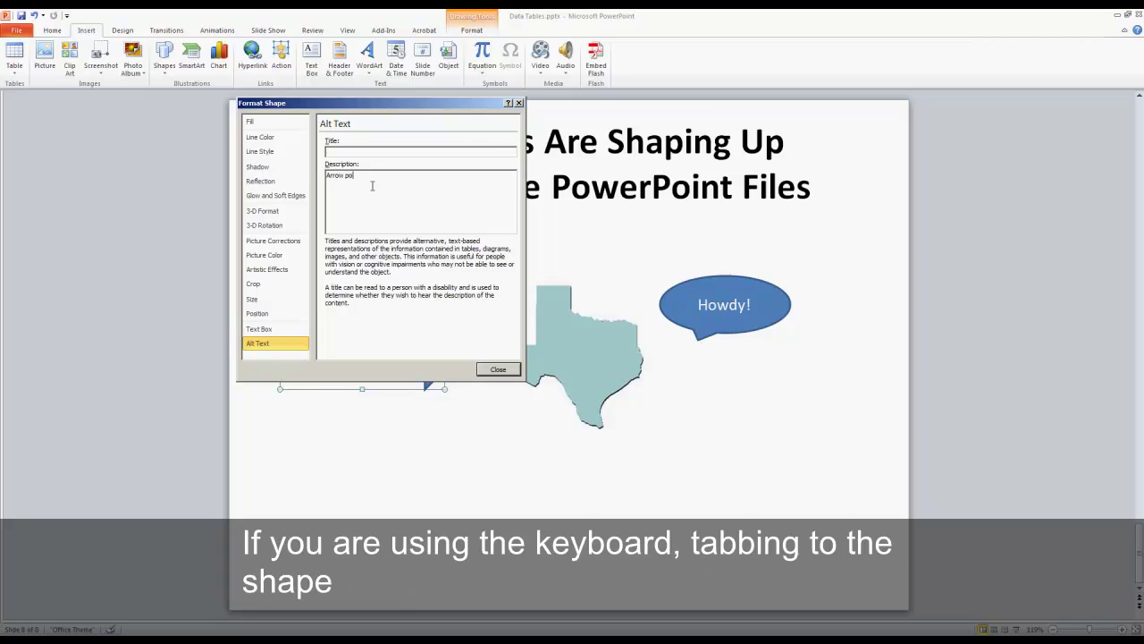
type("inting left to")
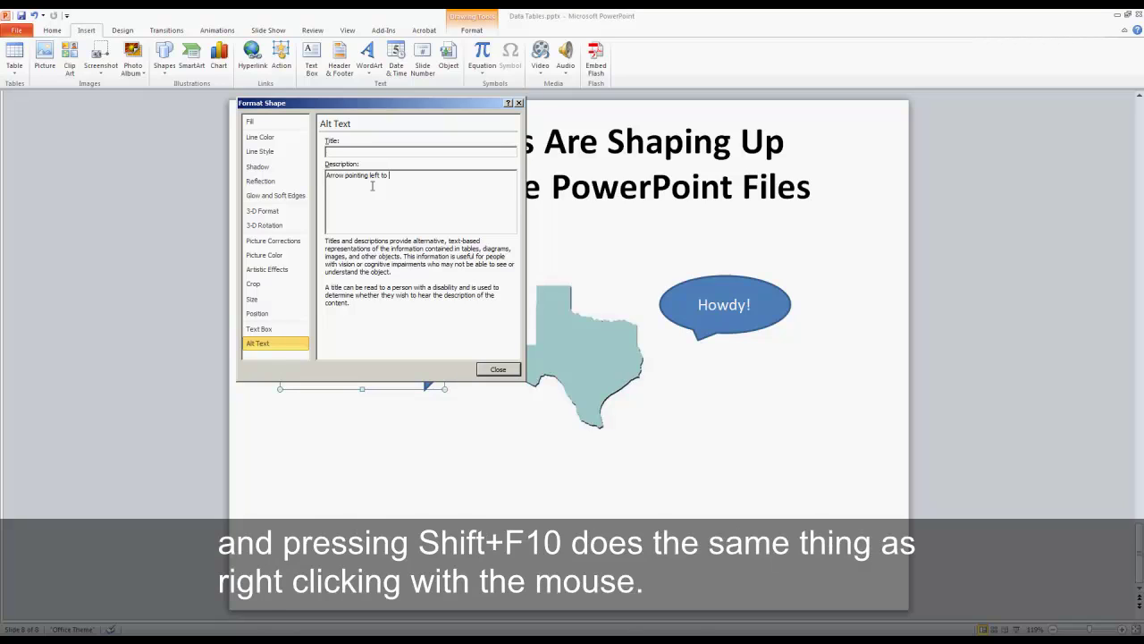
type(" right")
left_click(499, 370)
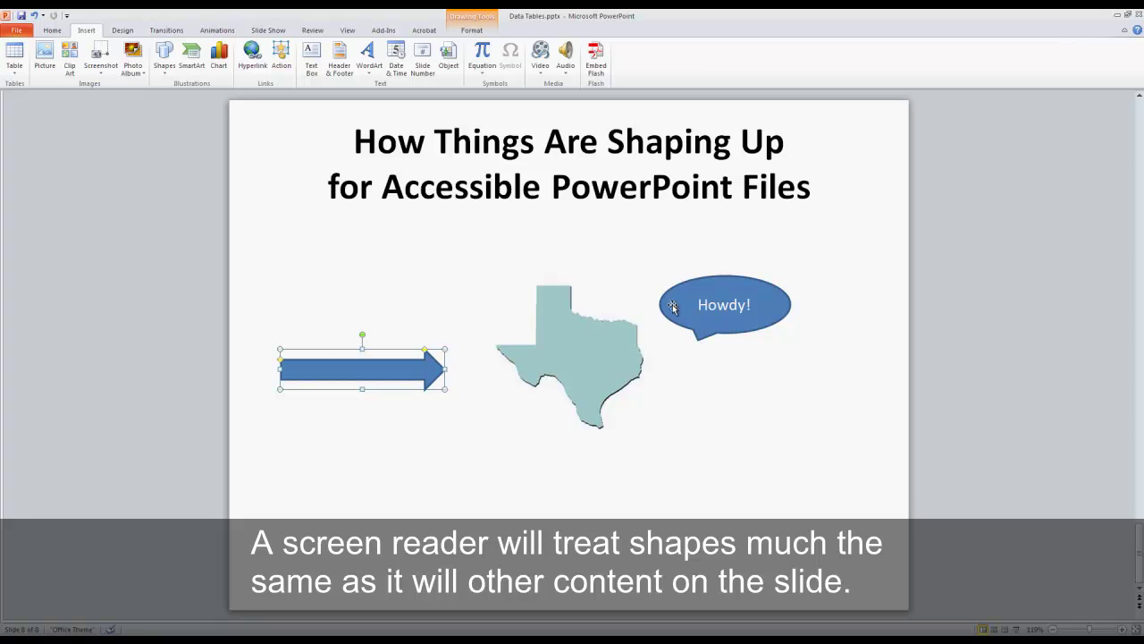
Give the "Howdy!" callout the alt text description "Speech bubble"
left_click(693, 322)
right_click(694, 322)
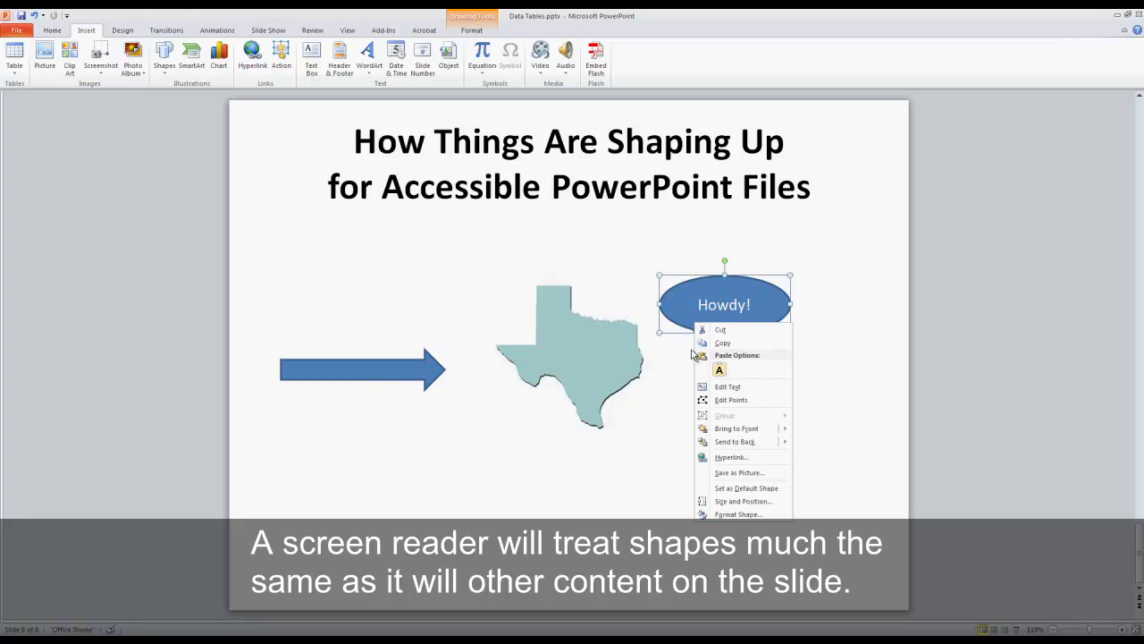
left_click(735, 514)
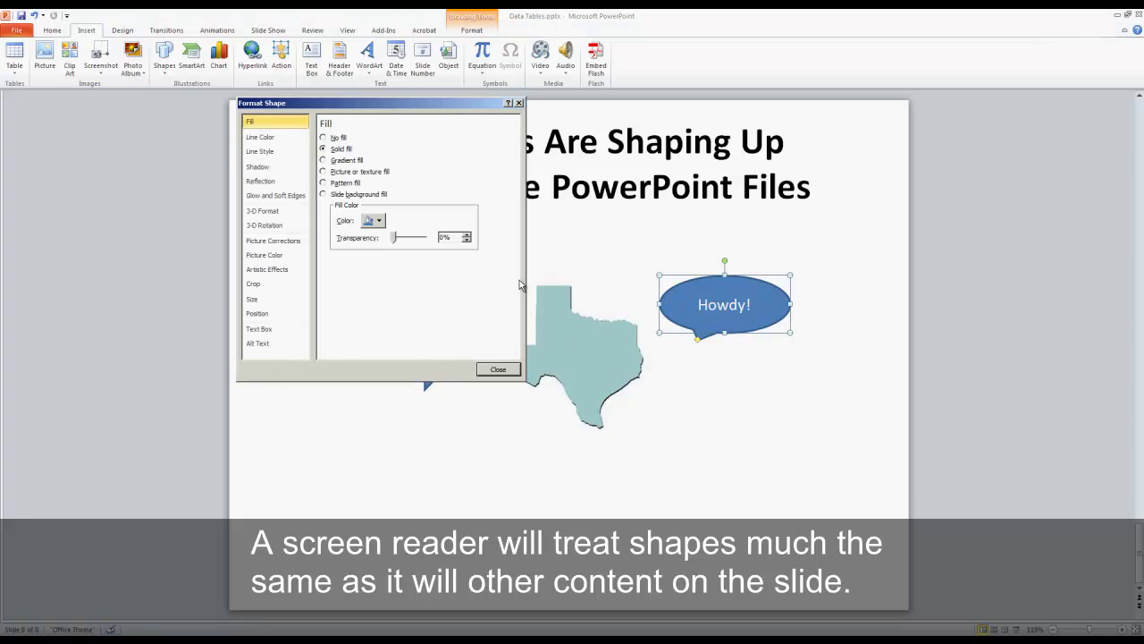
left_click(257, 345)
left_click(412, 201)
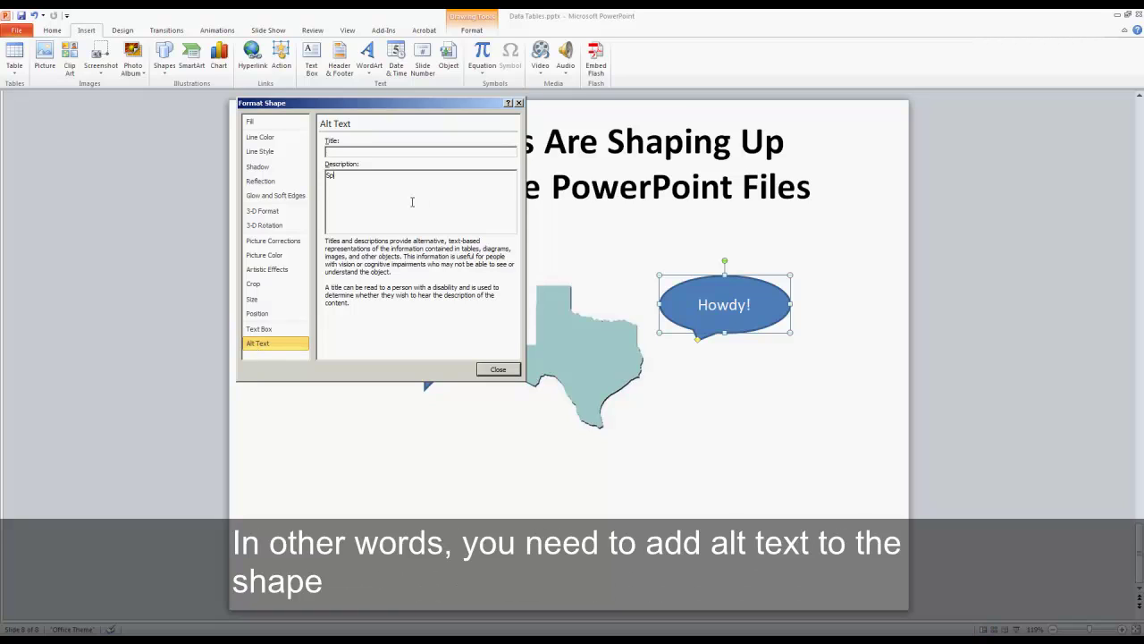
type("Speech bubble")
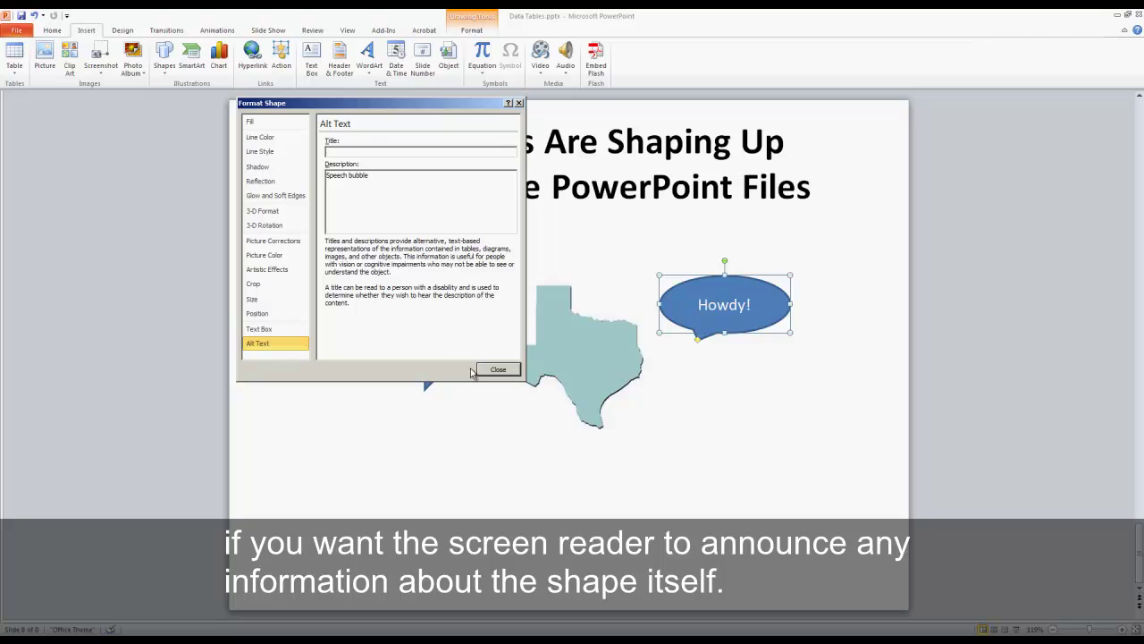
left_click(491, 371)
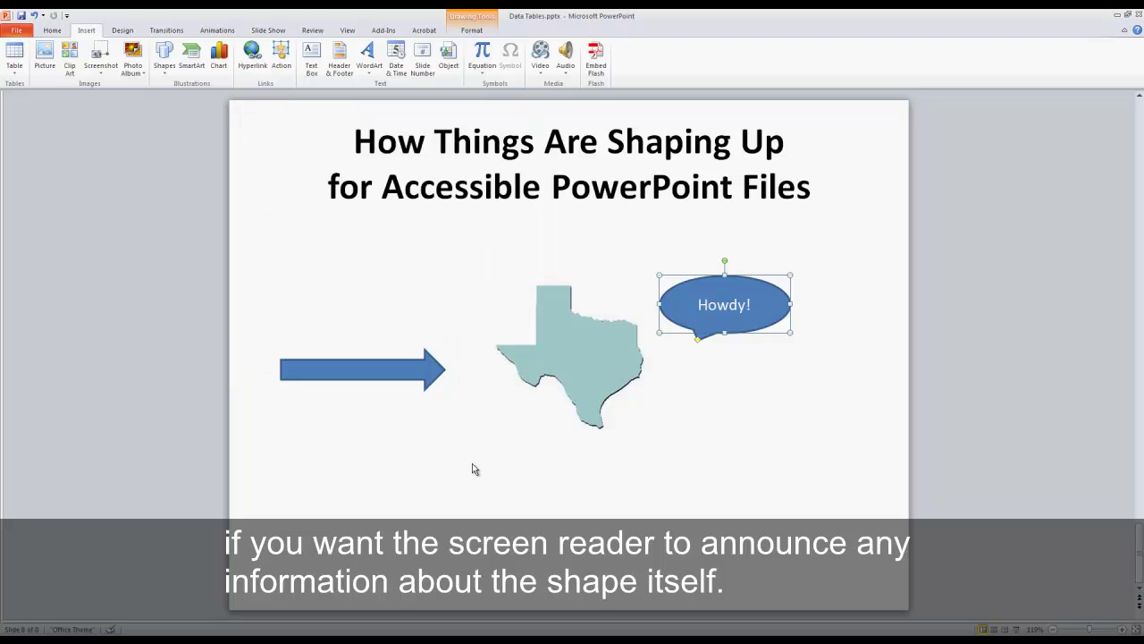
left_click(473, 468)
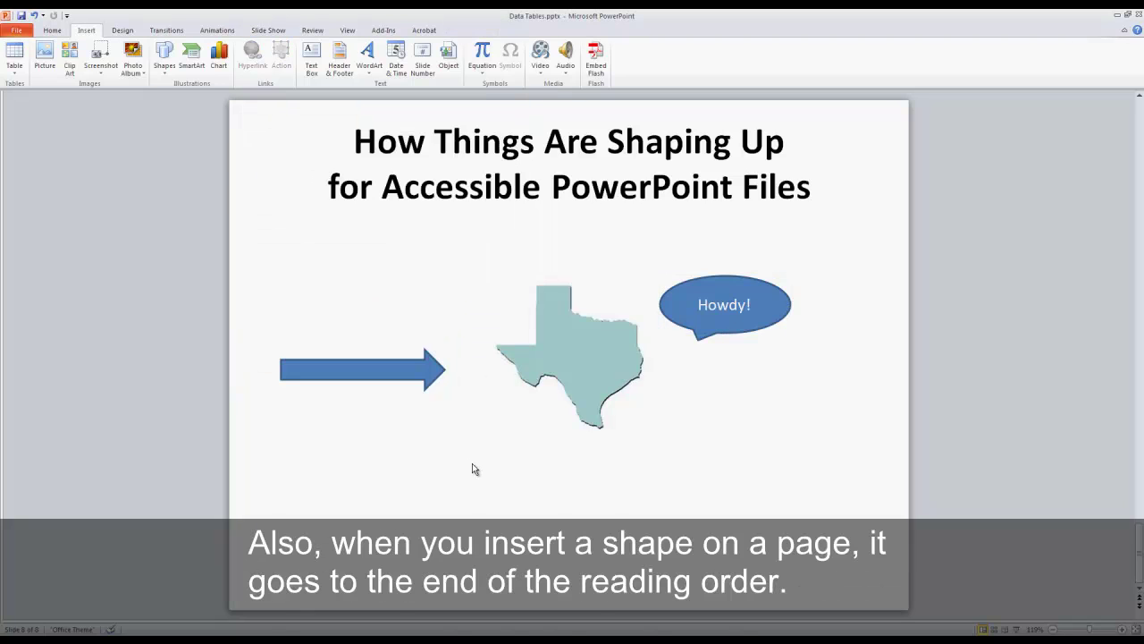
Cycle the selection through the slide's objects to check their reading order, and clear the selection
key("Tab")
key("Tab")
key("Tab")
key("Tab")
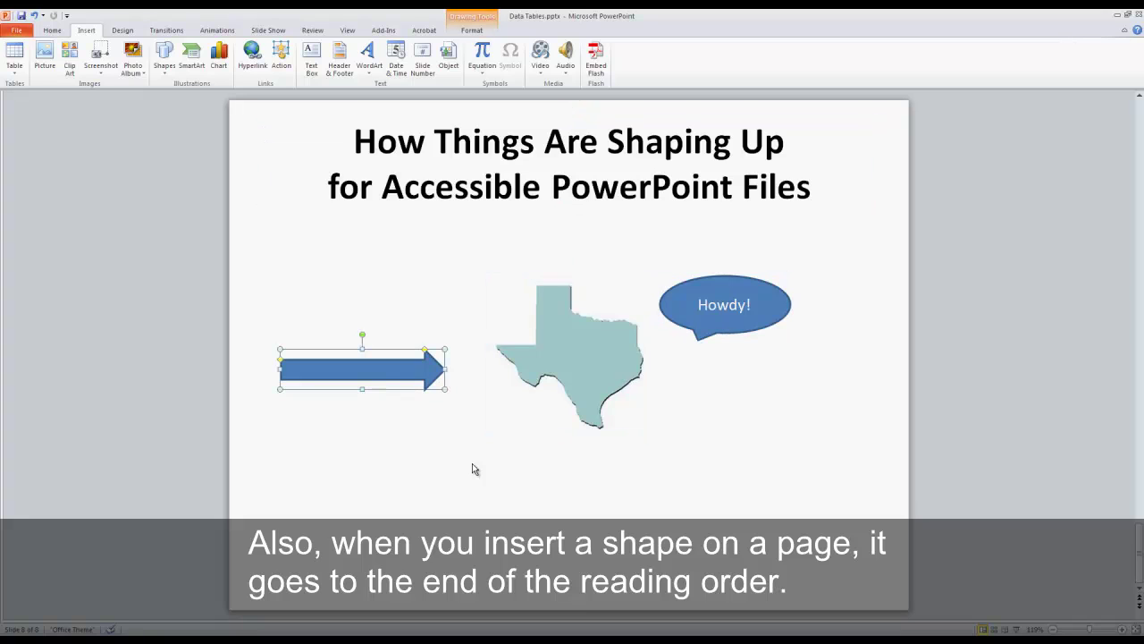
key("Tab")
key("Escape")
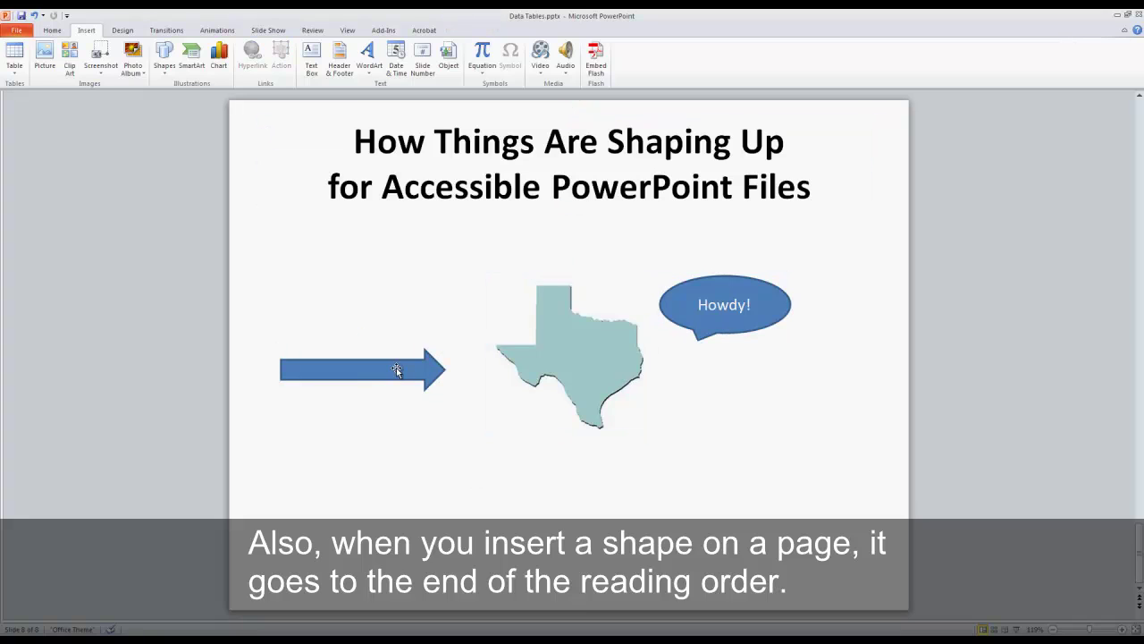
Bring the block arrow to the front of the slide's object order
right_click(396, 369)
mouse_move(442, 475)
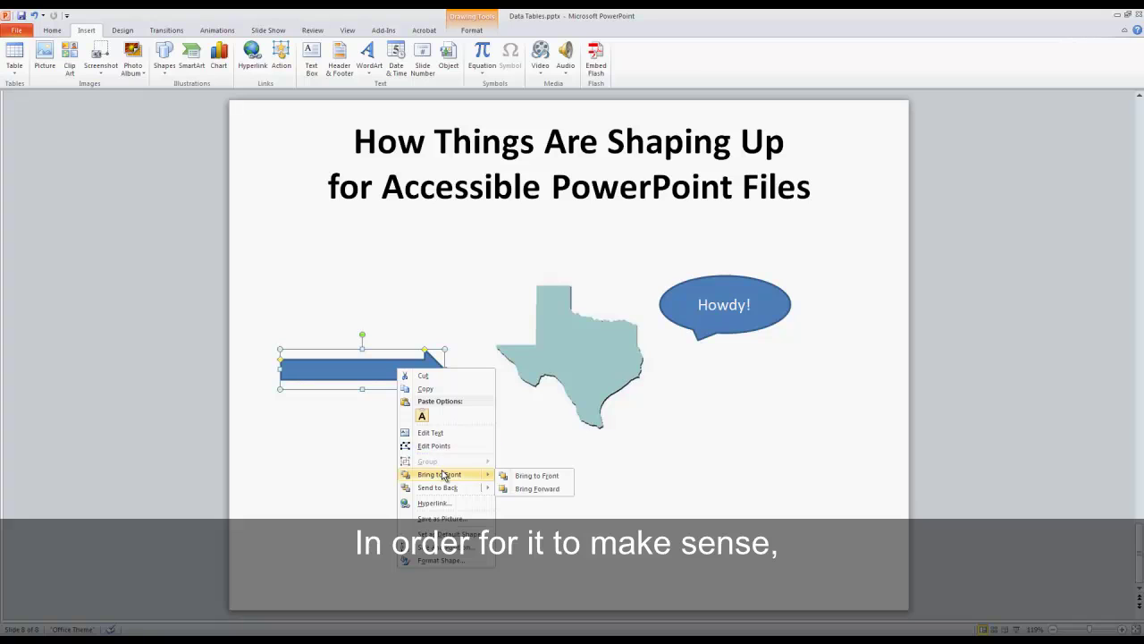
left_click(520, 476)
left_click(533, 494)
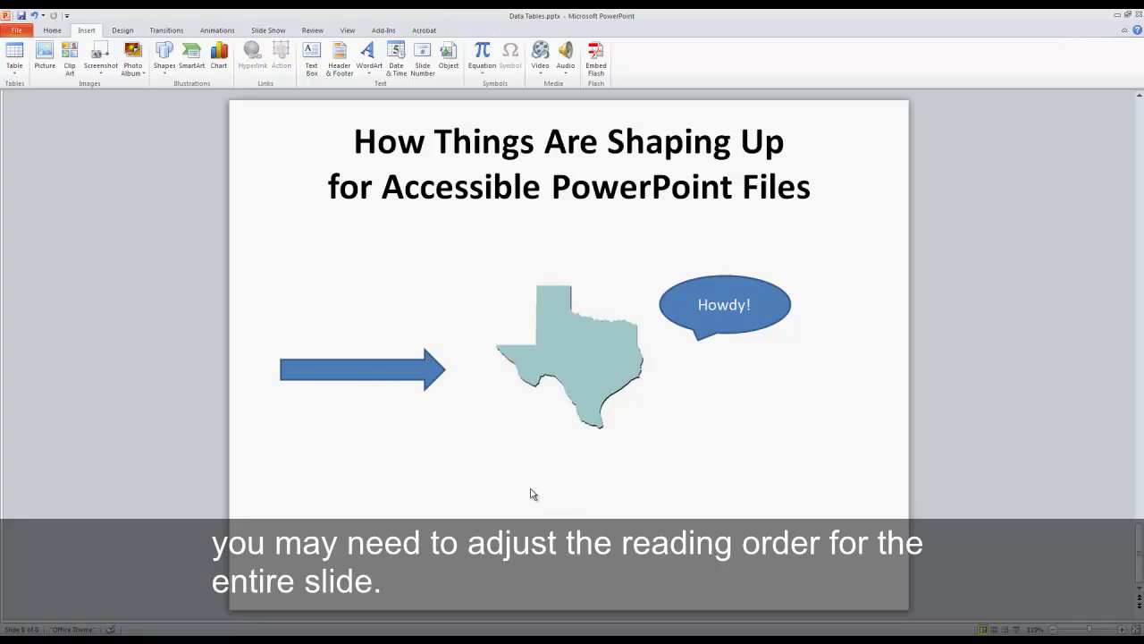
Bring the Texas picture to the front of the slide's object order
left_click(582, 379)
right_click(582, 379)
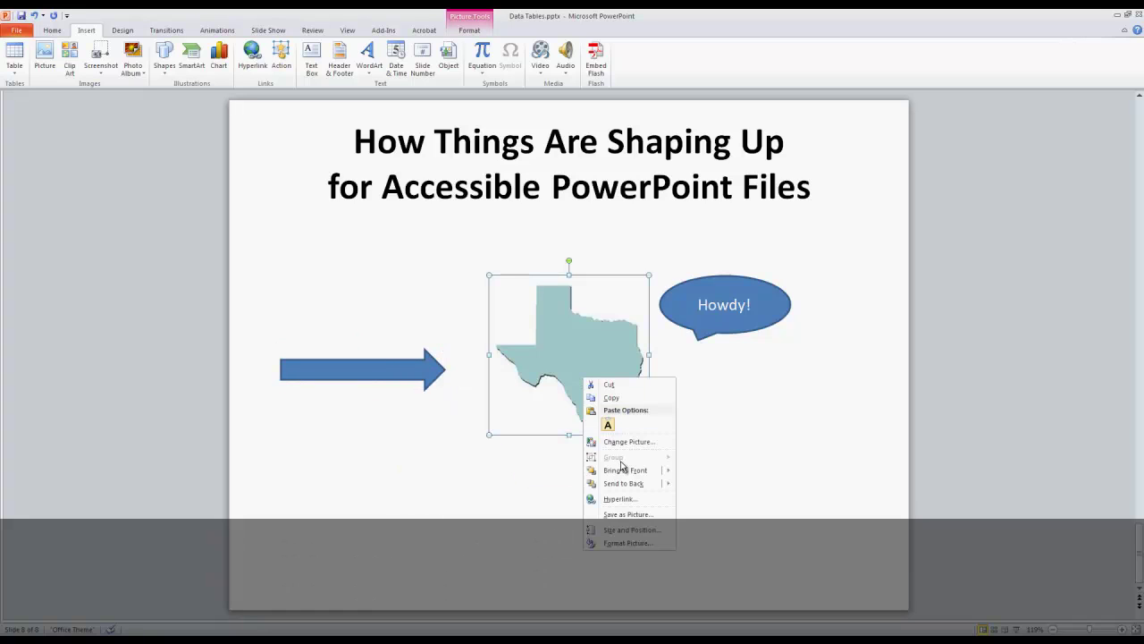
mouse_move(623, 469)
left_click(703, 470)
left_click(741, 351)
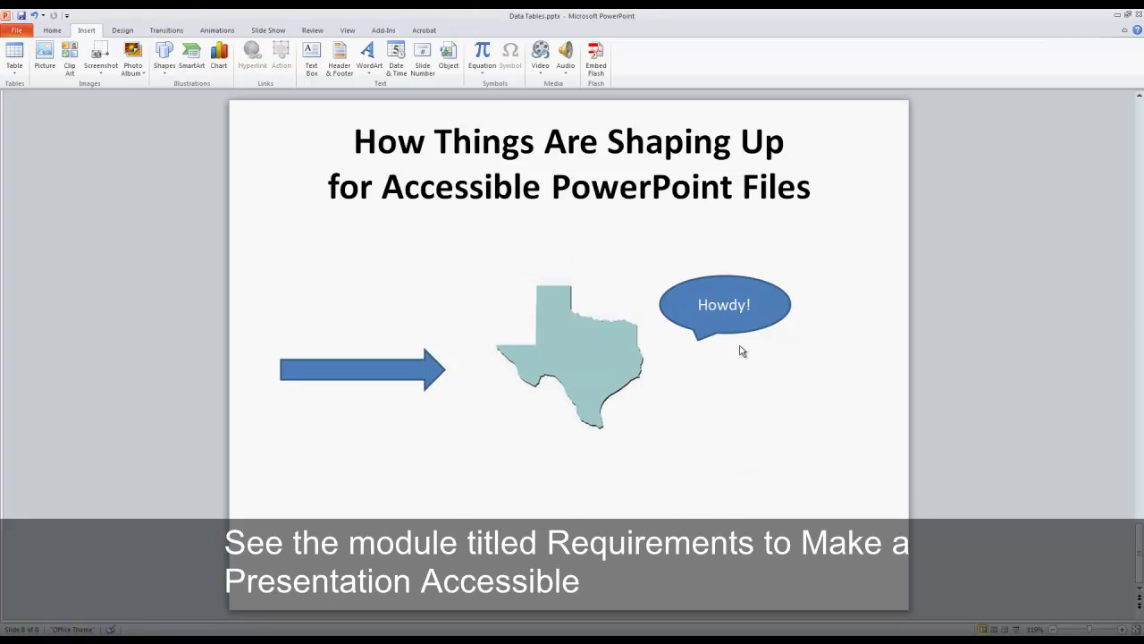
Bring the "Howdy!" callout to the front of the slide's object order and clear the selection
left_click(745, 291)
right_click(745, 290)
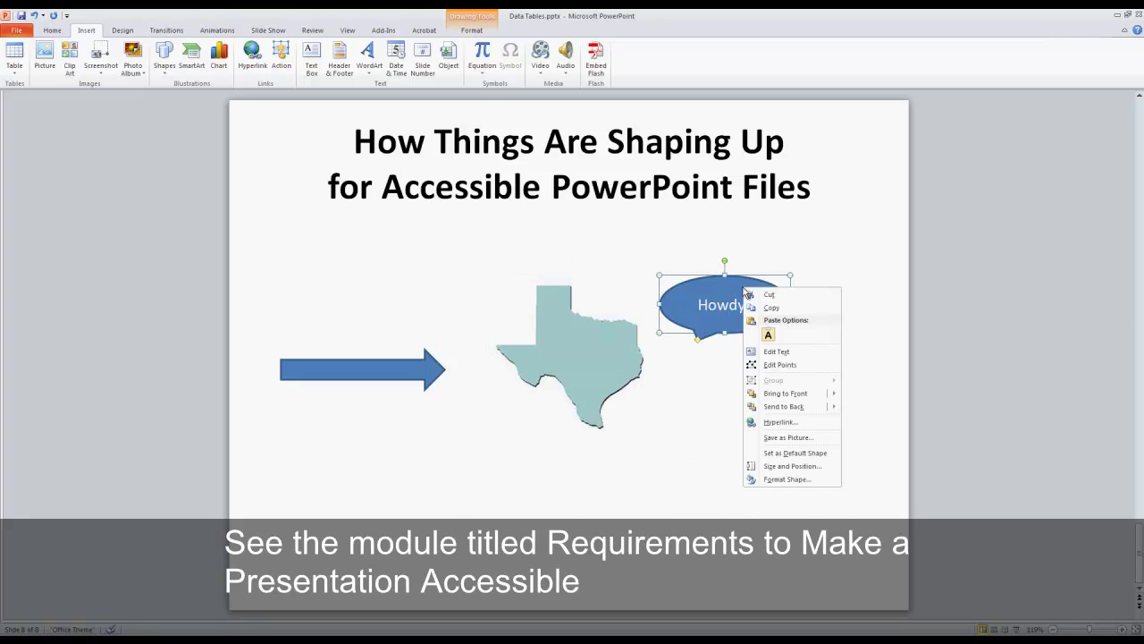
left_click(829, 515)
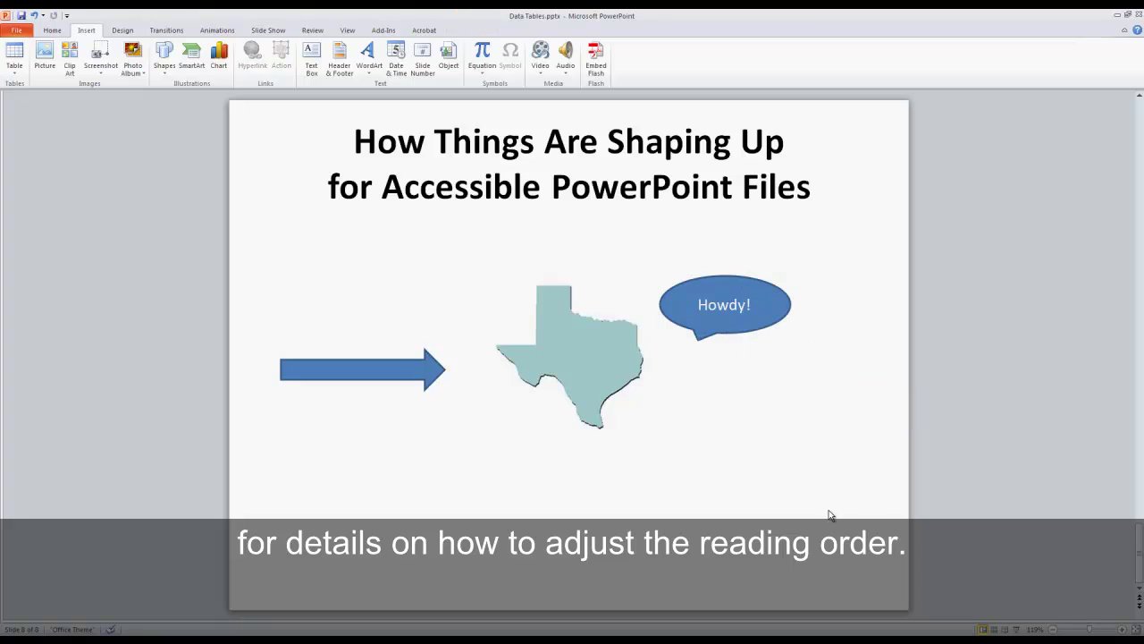
Cycle the selection through all the slide's objects to verify the rearranged reading order, and clear the selection
key("Tab")
key("Tab")
key("Tab")
key("Tab")
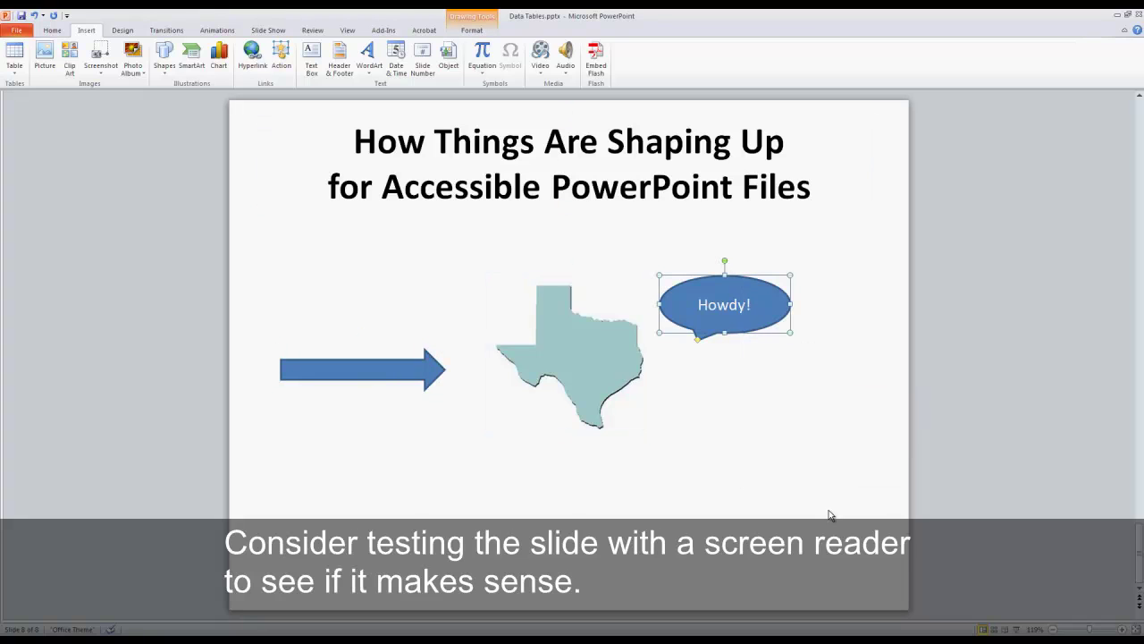
key("Tab")
key("Escape")
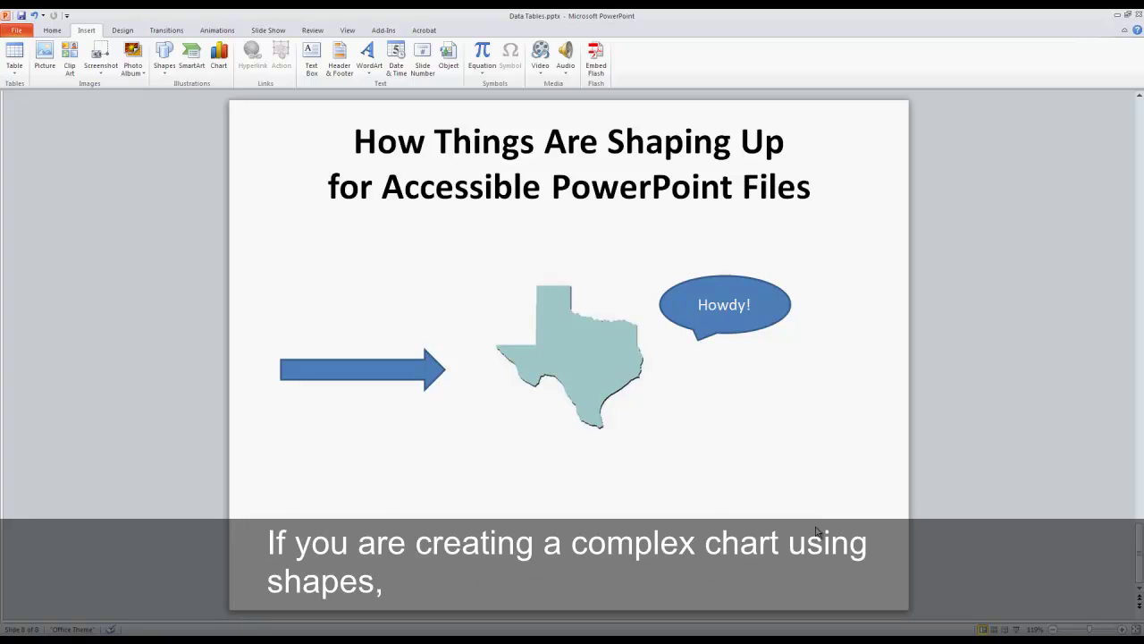
Show the shapes slide in Notes Page view, where a text description for the entire page can be provided
left_click(348, 31)
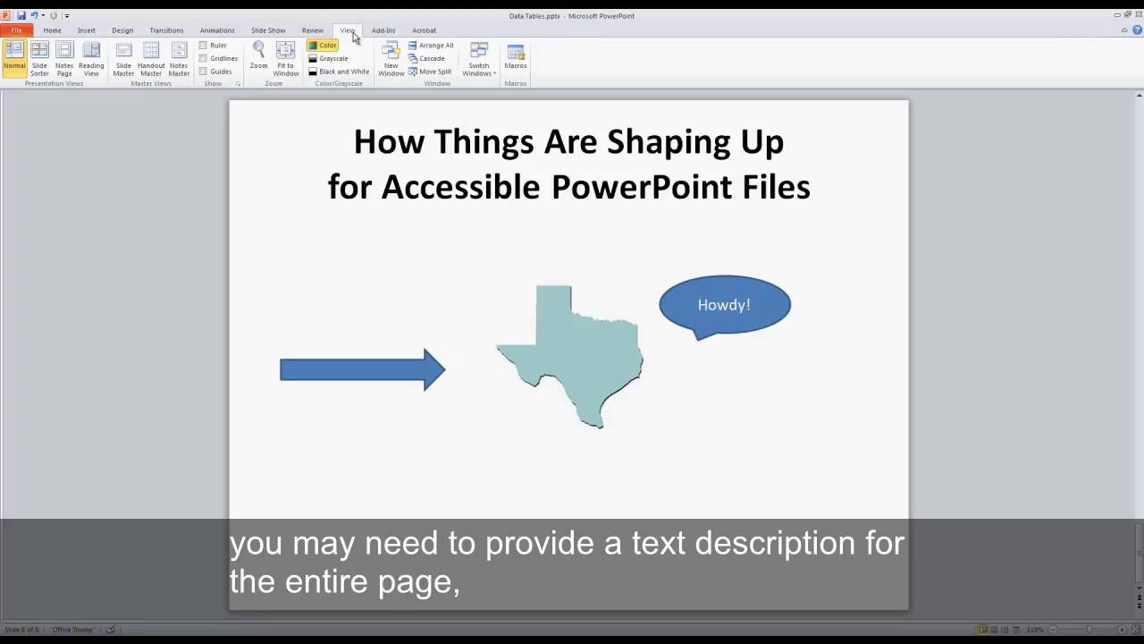
left_click(64, 63)
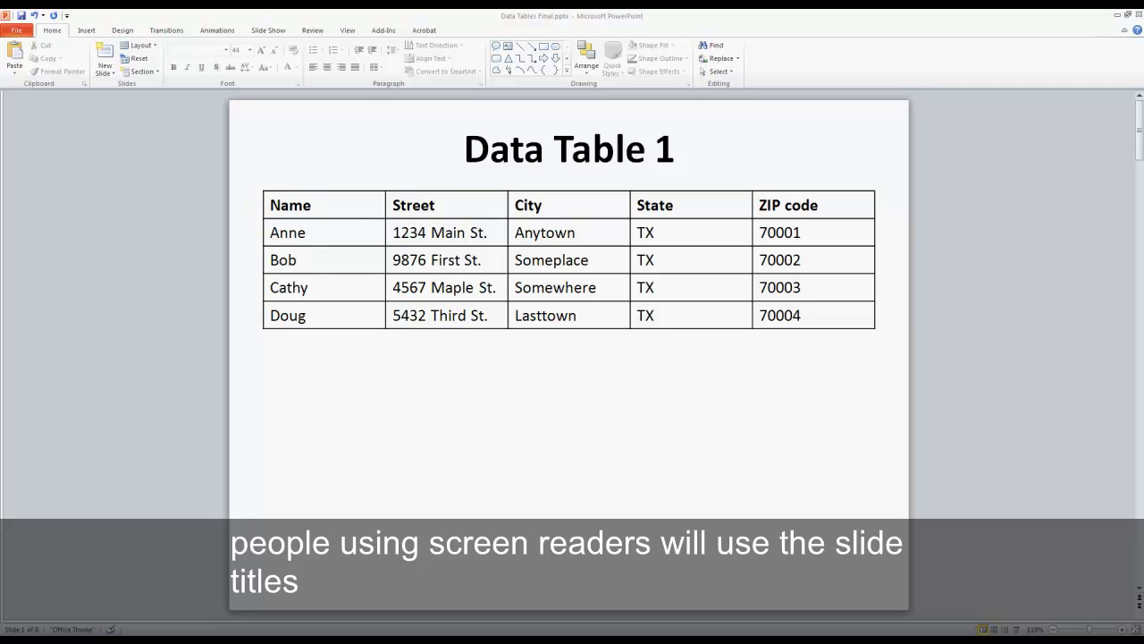
Page through Data Tables Final.pptx from the first slide to the last, examining whether each slide has its own title
key("Page_Down")
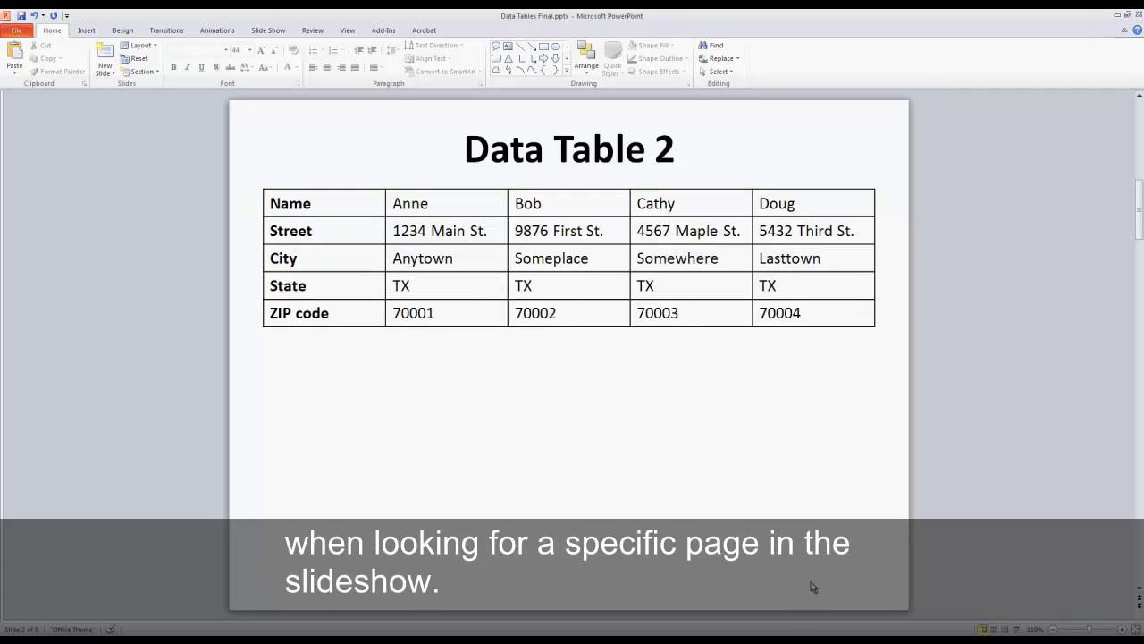
key("Page_Down")
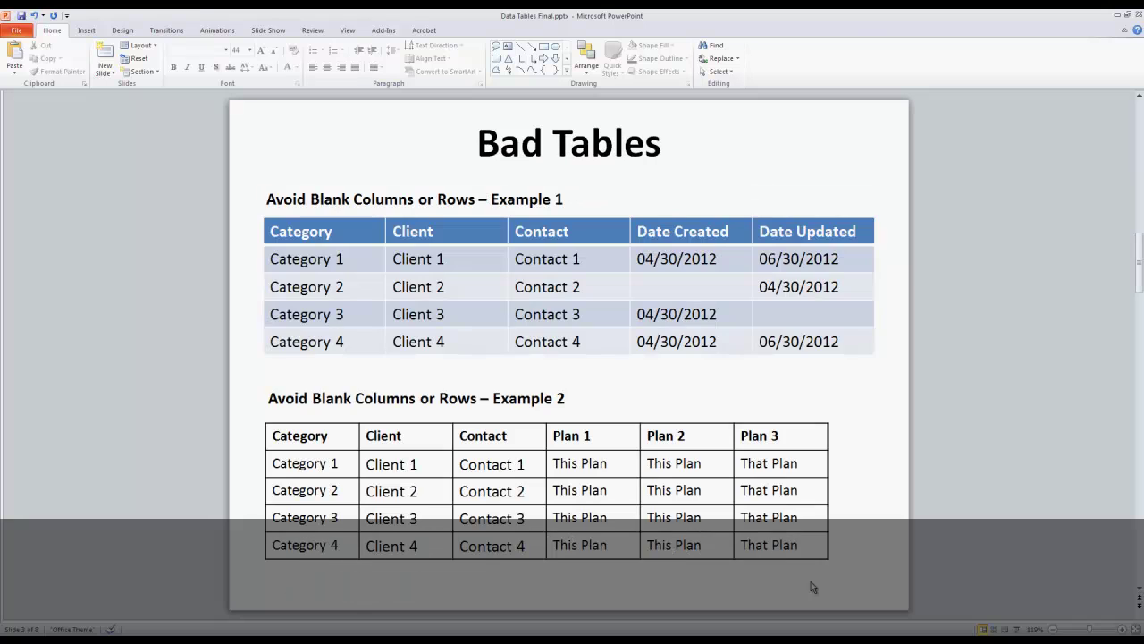
key("Page_Down")
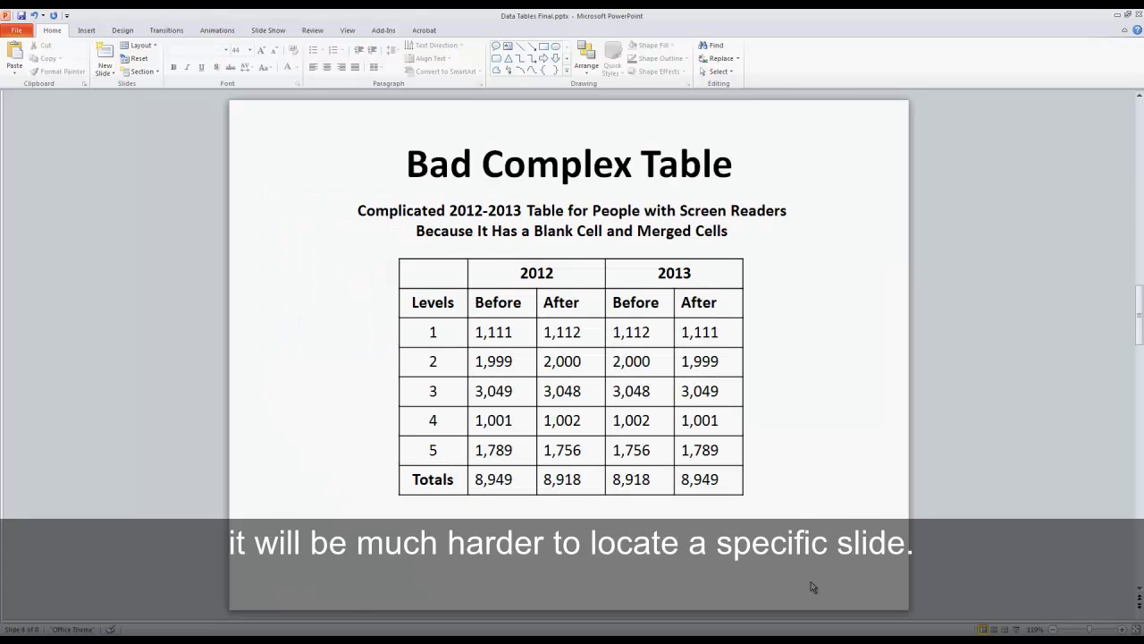
key("Page_Down")
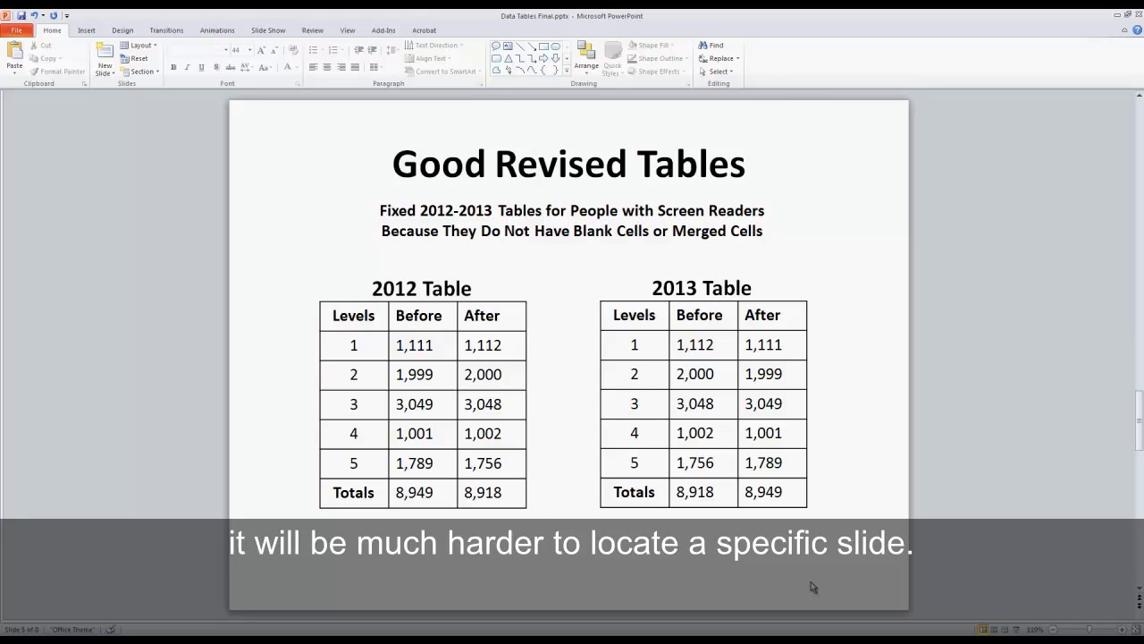
key("Page_Down")
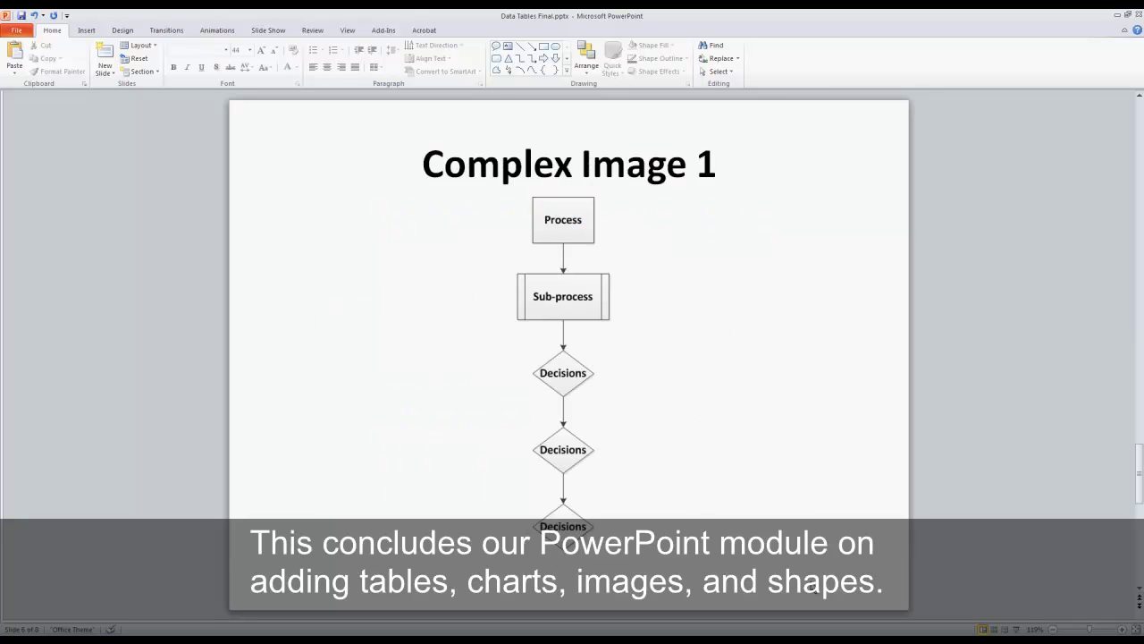
key("Page_Down")
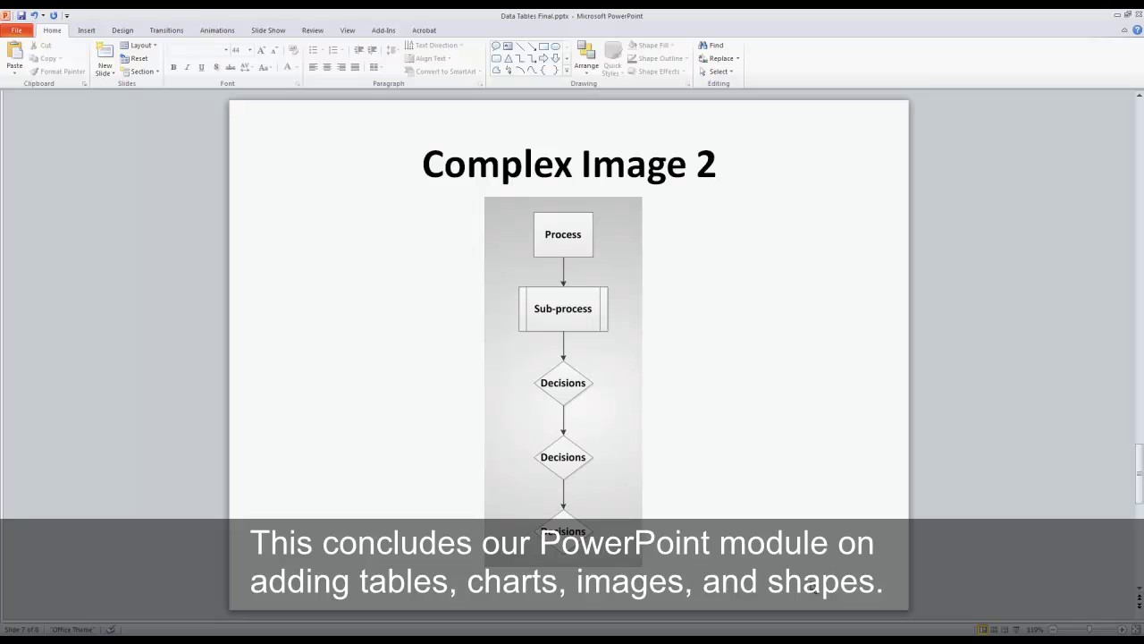
key("Page_Down")
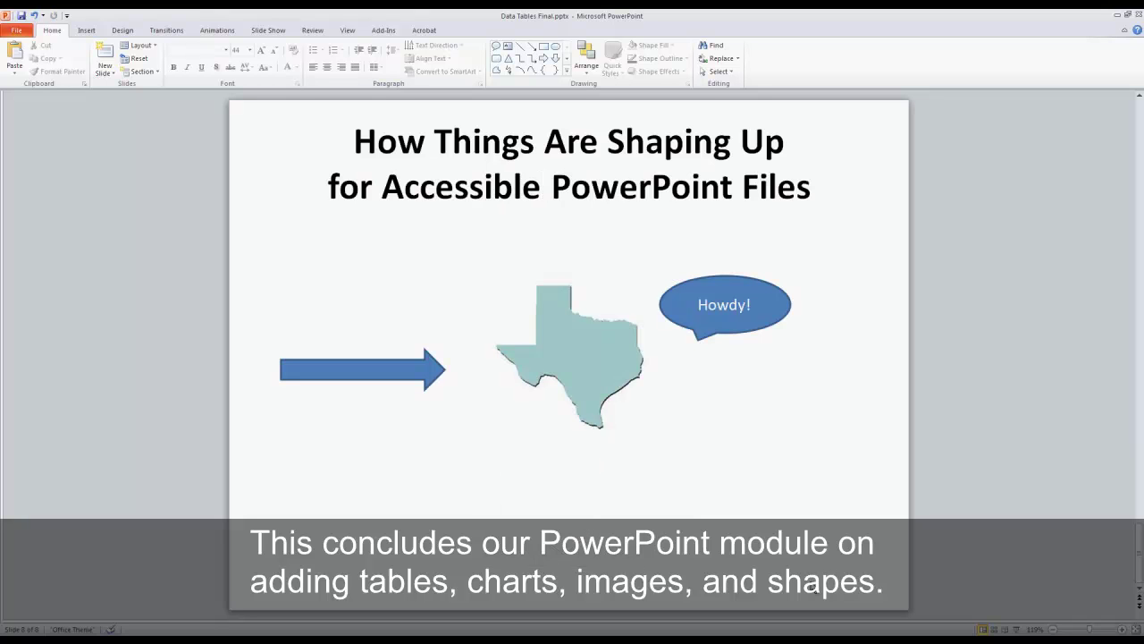